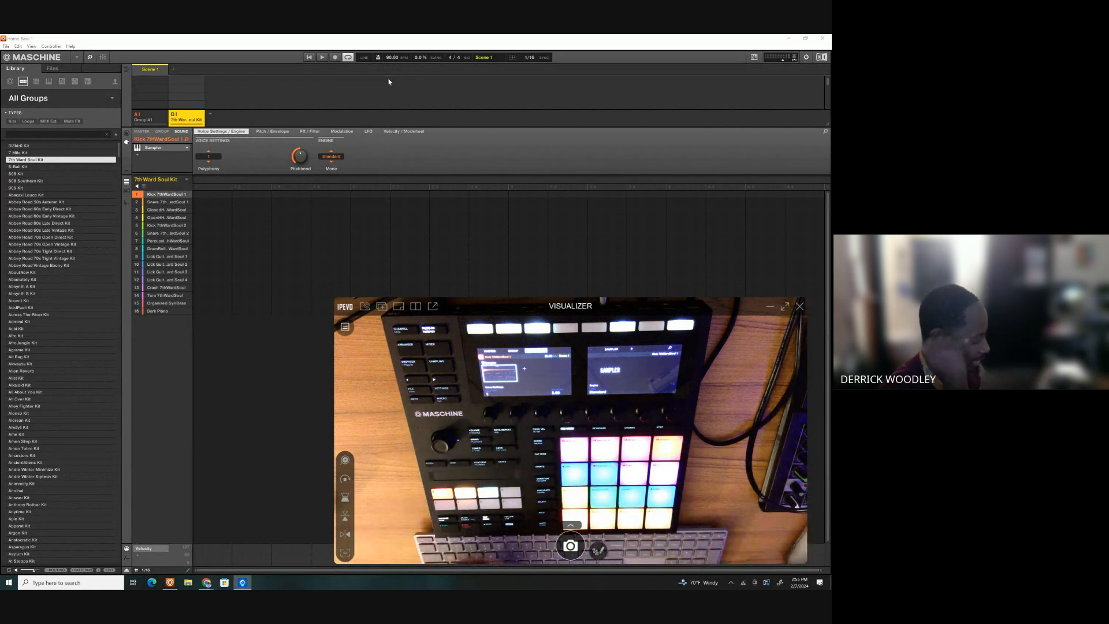
Record Kick 2 and Snare 2 notes into a four-bar pattern for the 7th Ward Soul Kit group and play it back
key(space)
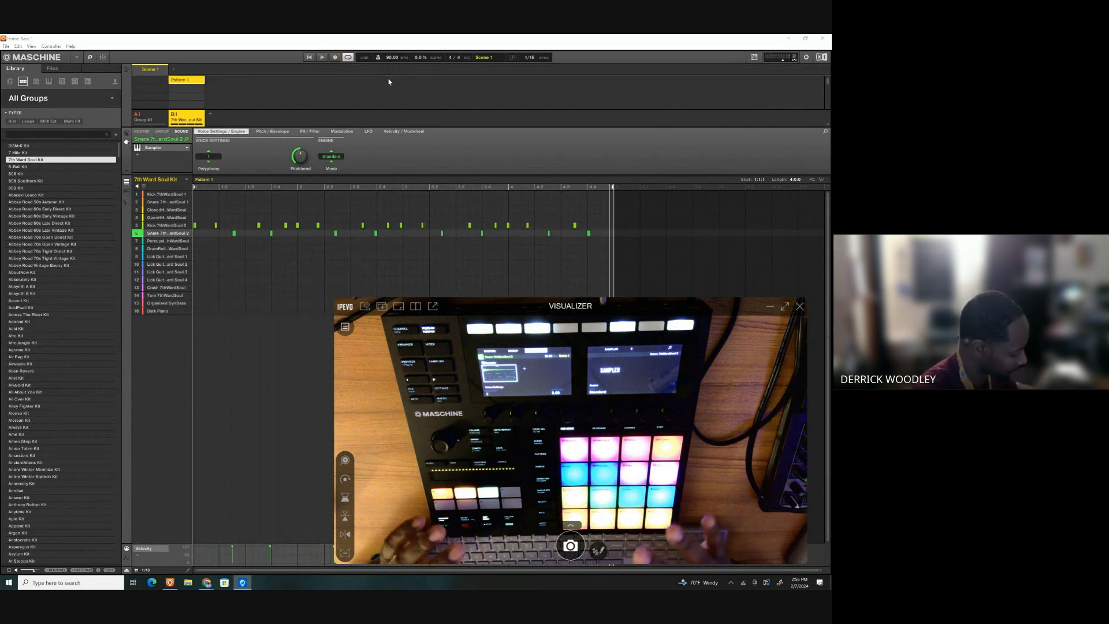
key(space)
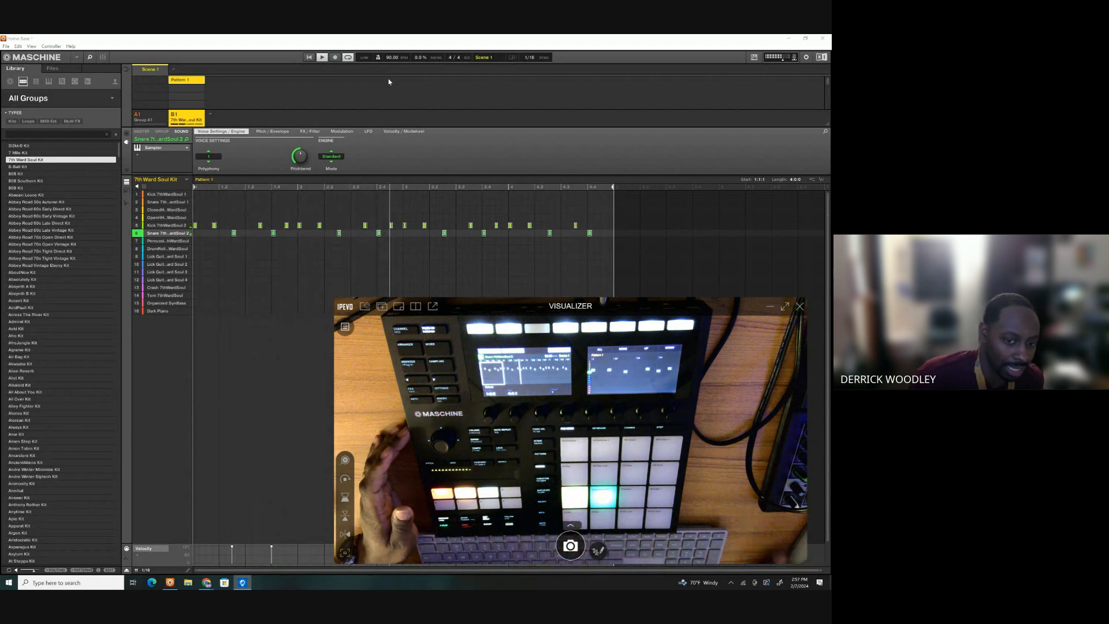
click(347, 257)
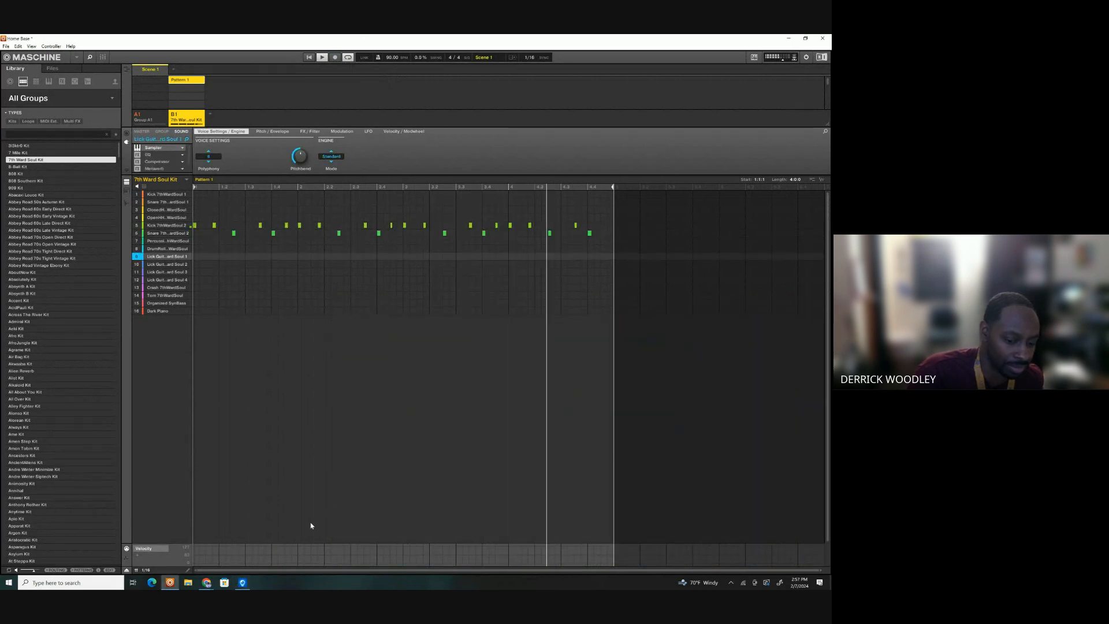
key(alt+Tab)
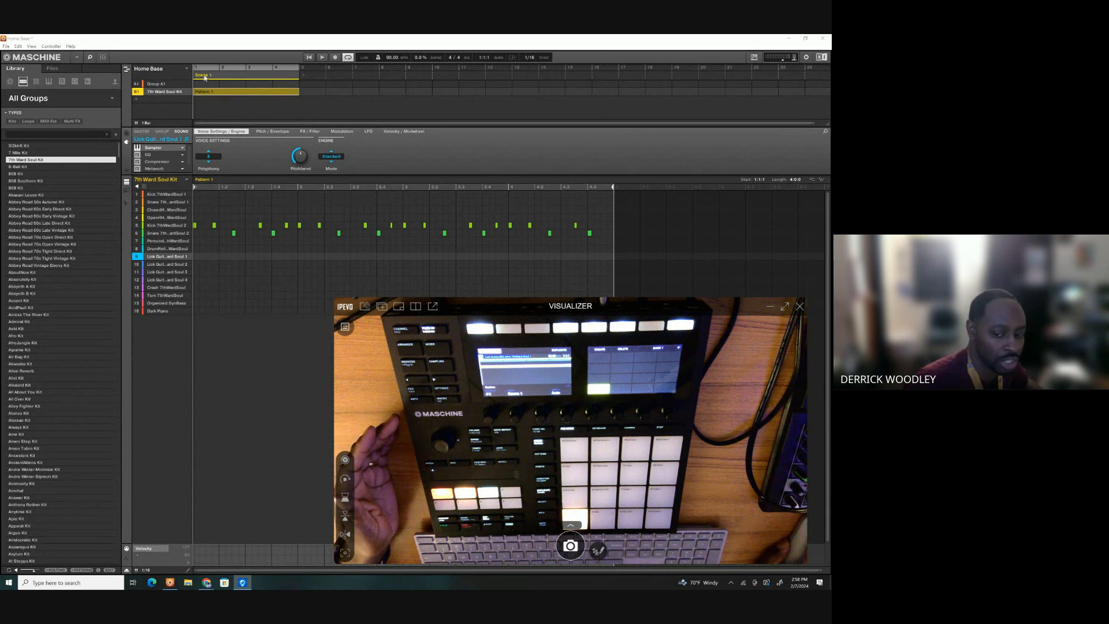
Rename the first section and its pattern as Hook, and bring the Visualizer camera view back to the front
double_click(204, 78)
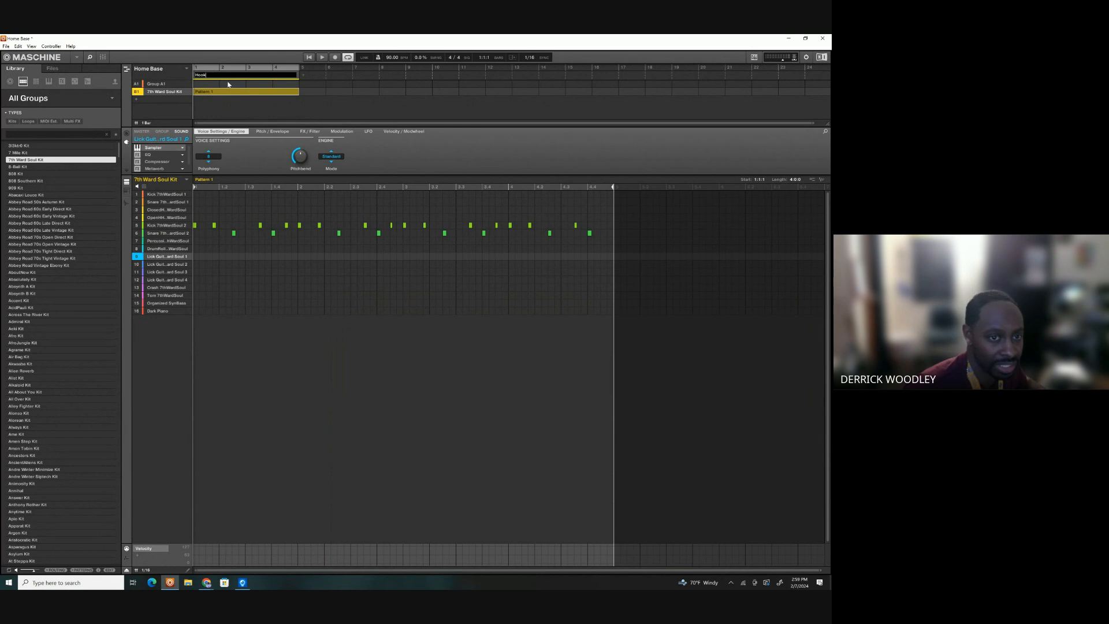
key(Return)
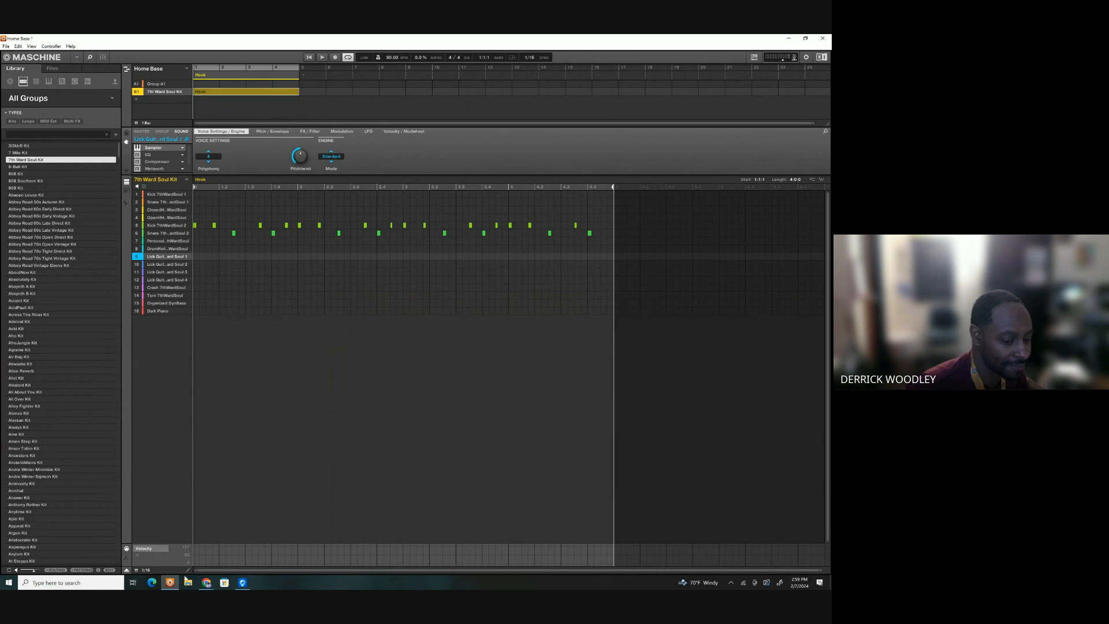
mouse_move(171, 586)
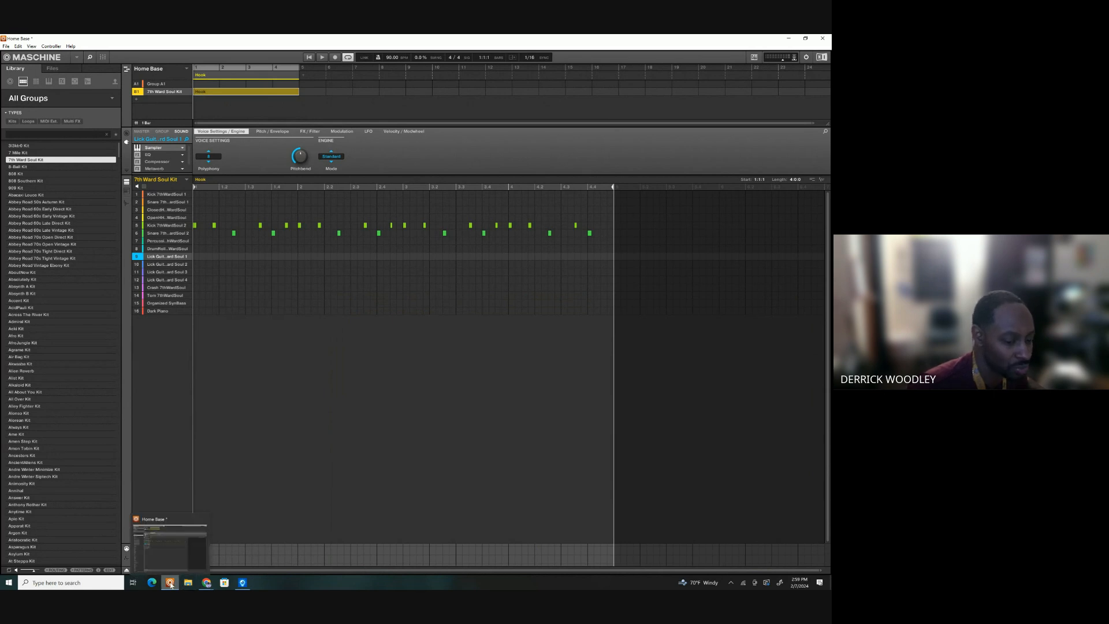
click(171, 585)
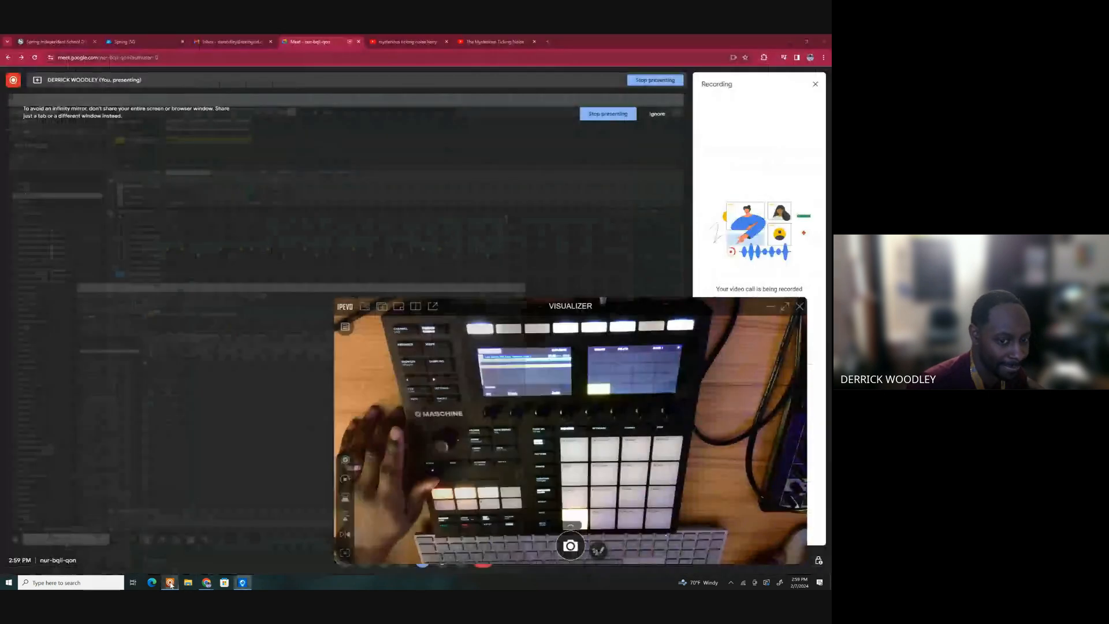
click(171, 585)
click(242, 584)
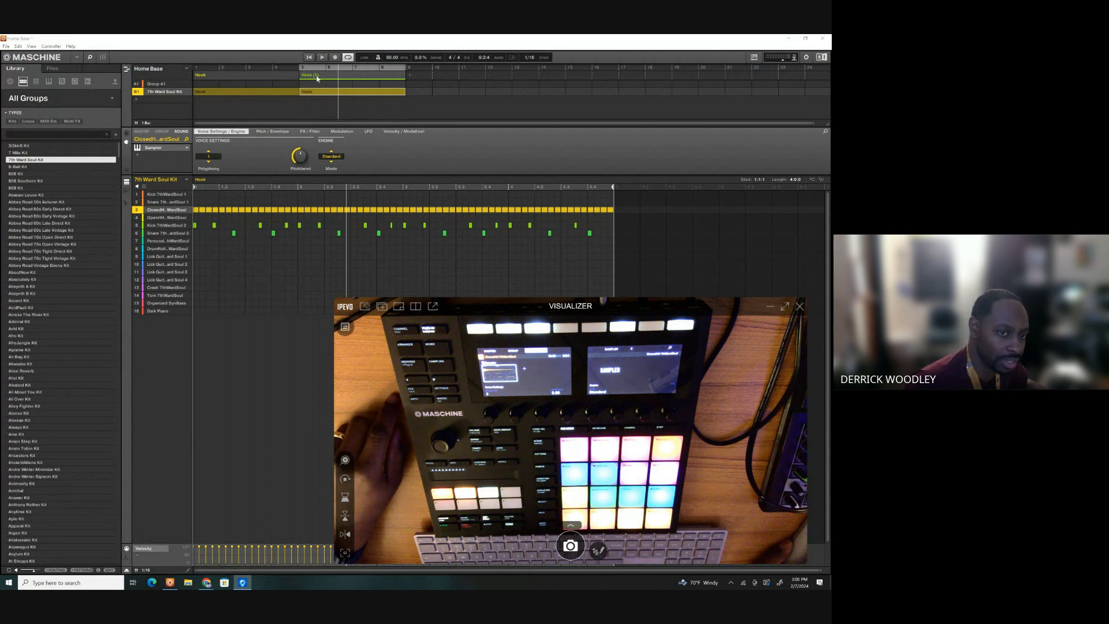
Try deleting the kick and snare notes in the first bar and a half of the Hook pattern and check the second section
click(268, 77)
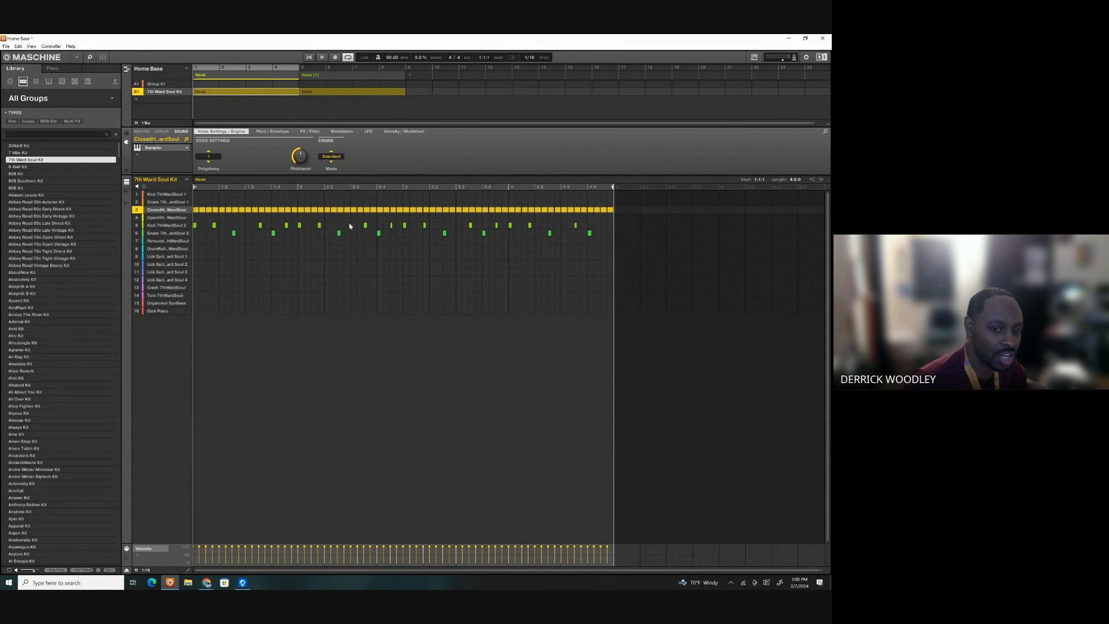
drag(350, 215, 193, 261)
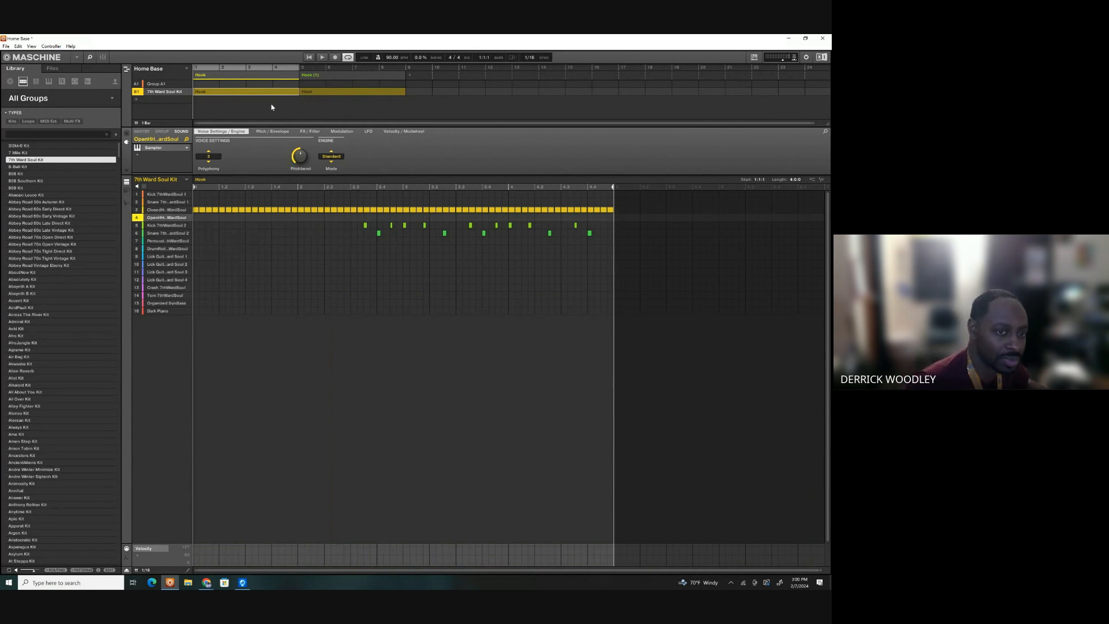
click(346, 82)
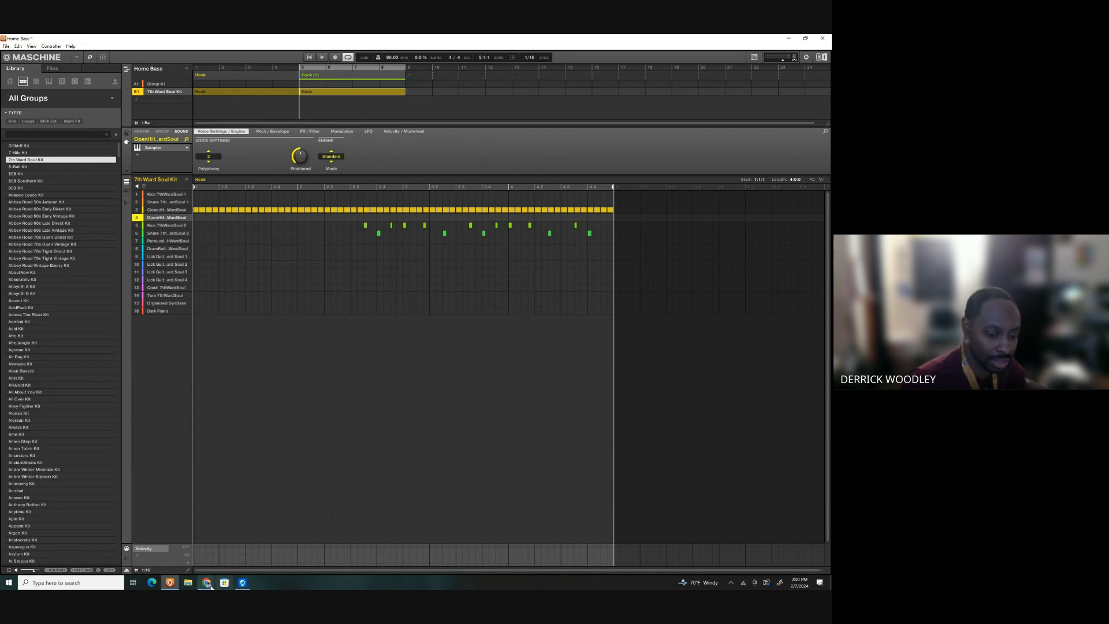
click(242, 583)
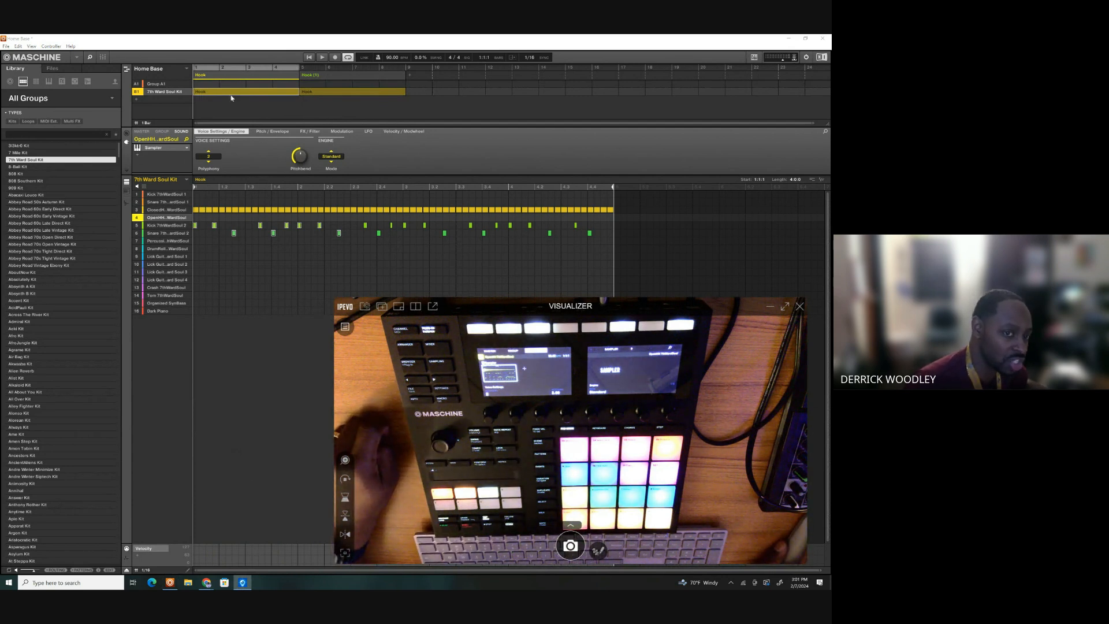
Make the second section's pattern independent, delete its kick and snare notes in the first bar and a half, and compare it with Hook
click(331, 78)
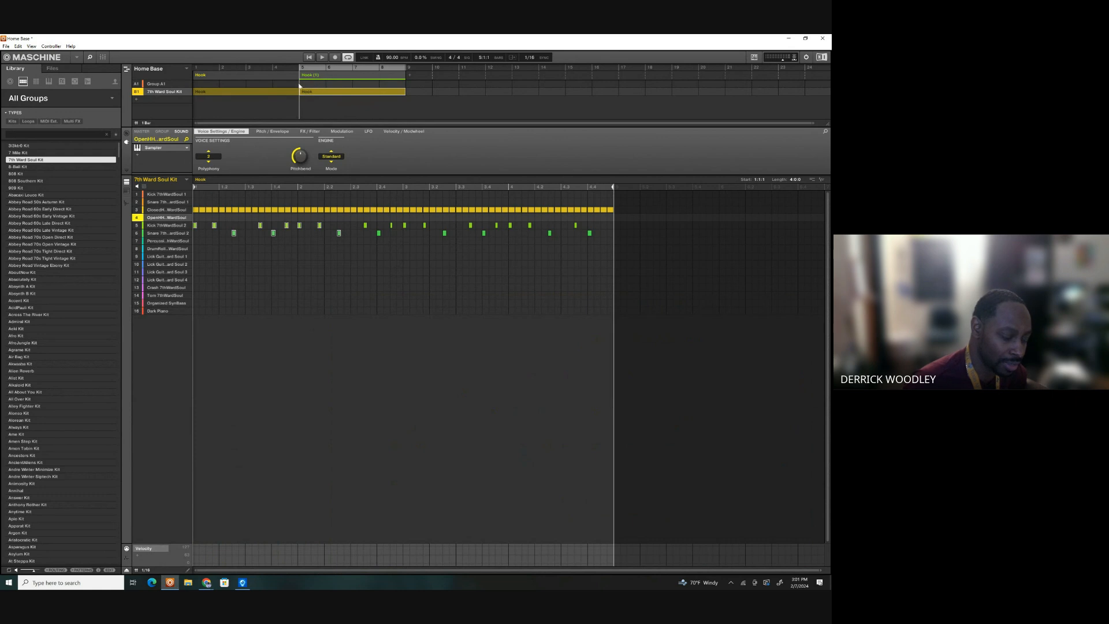
click(243, 582)
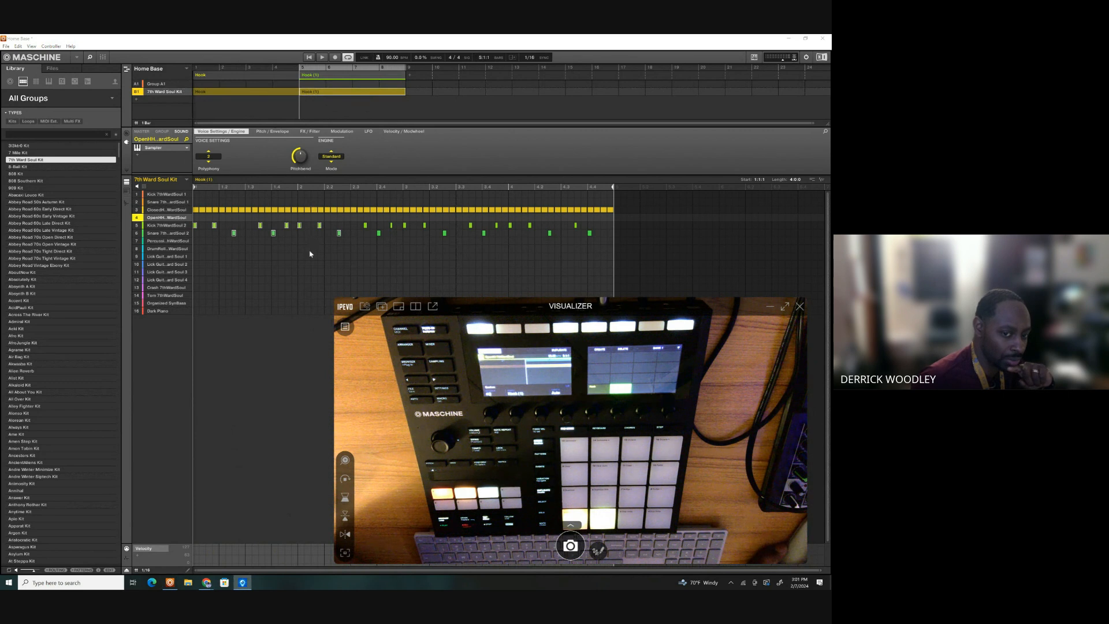
click(345, 228)
drag(348, 213, 160, 254)
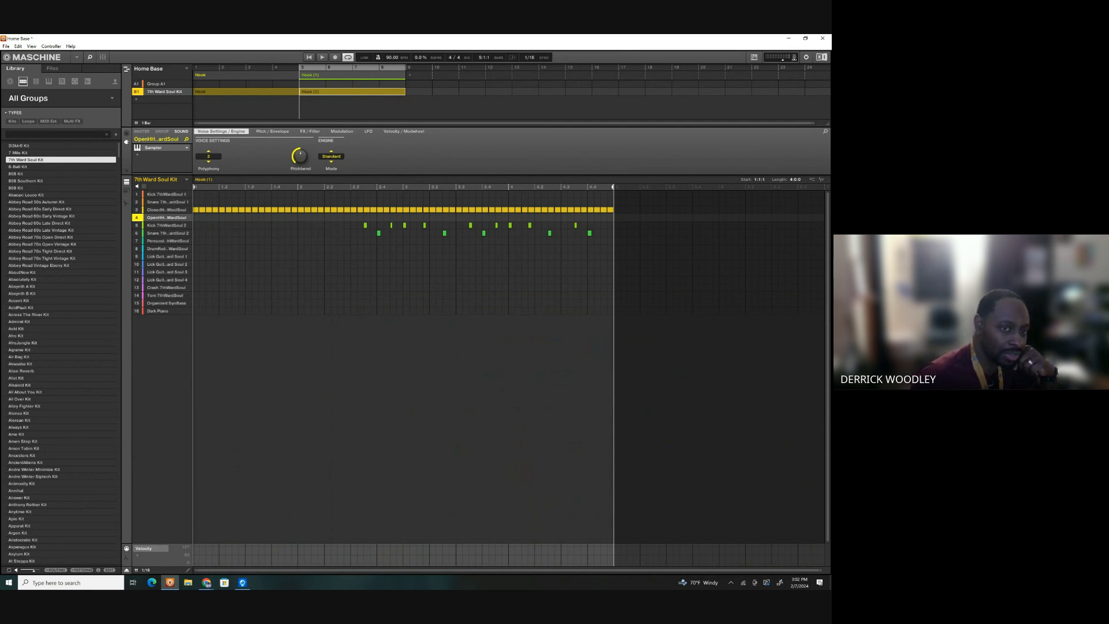
click(285, 78)
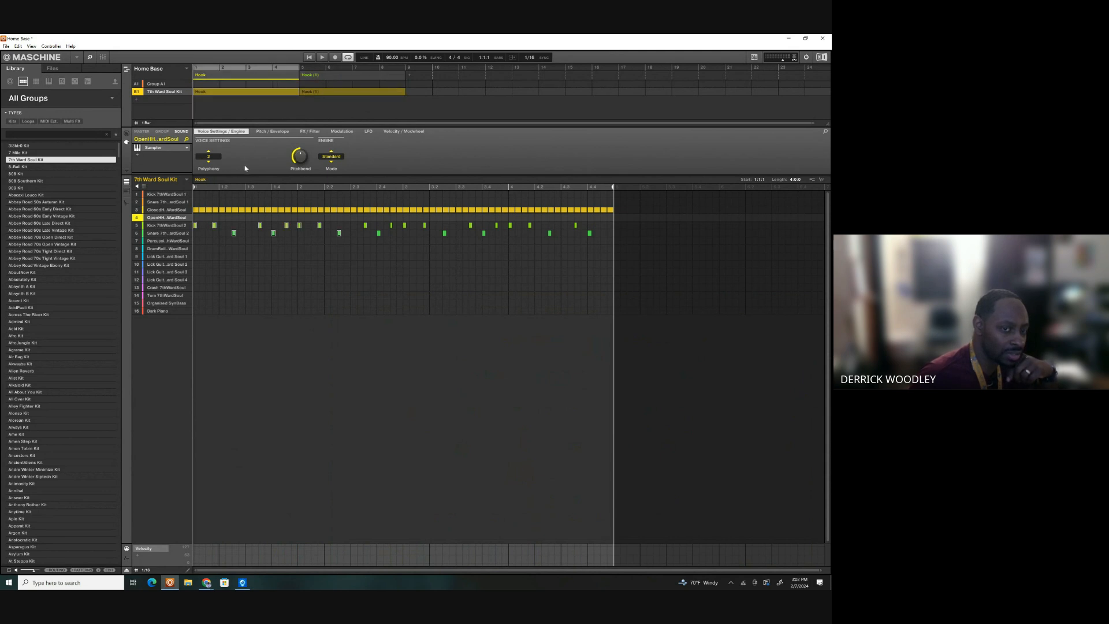
click(316, 77)
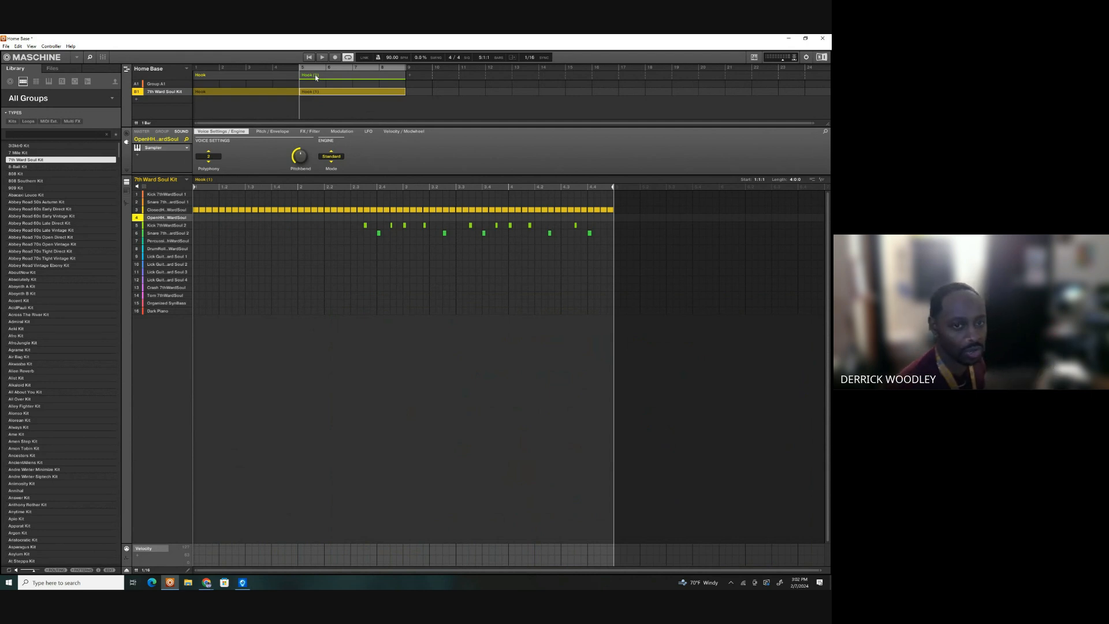
Rename the second section and its pattern as Verse
double_click(316, 78)
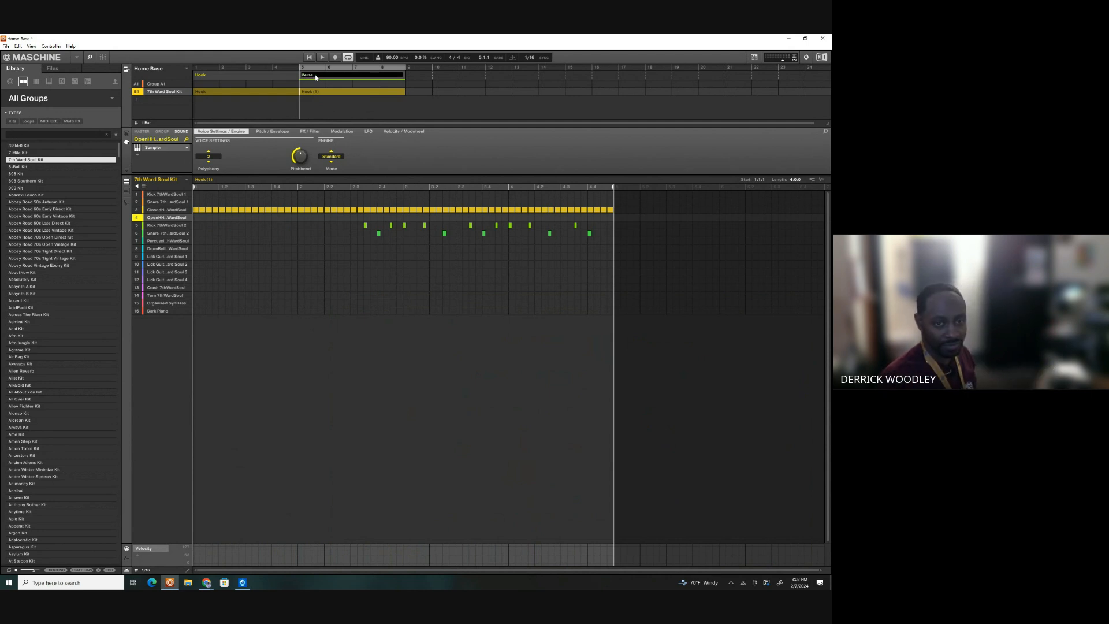
key(Return)
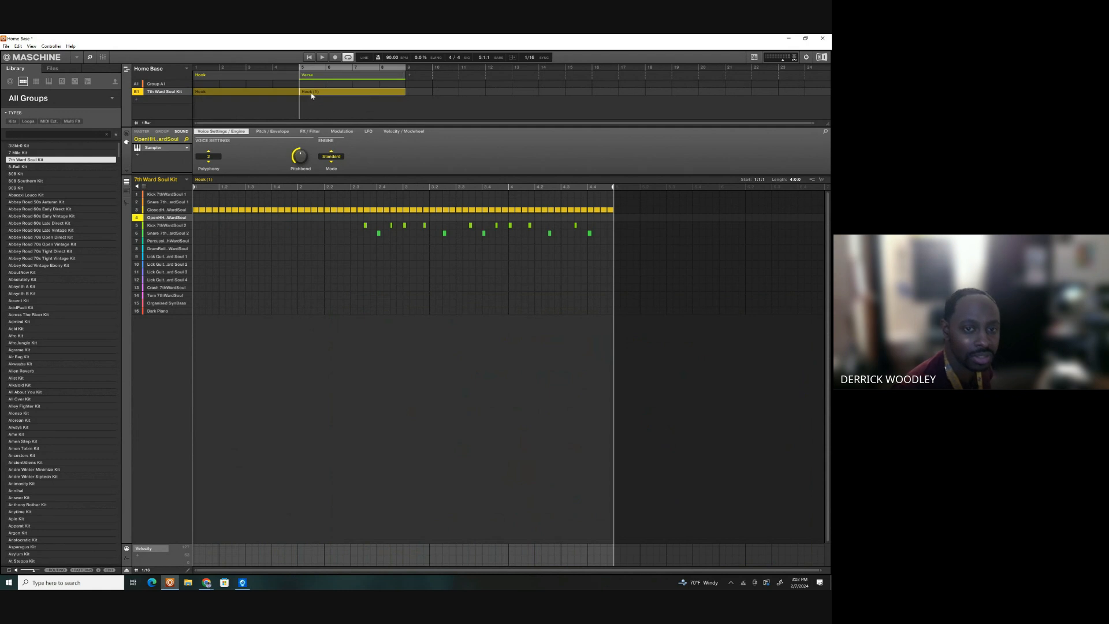
double_click(312, 92)
text(Verse)
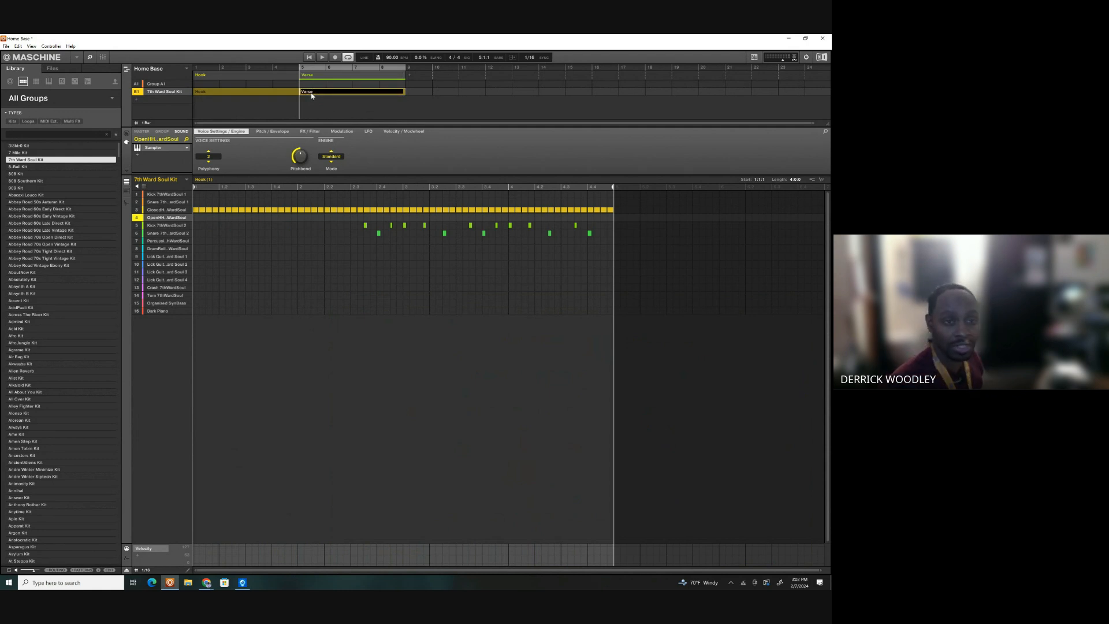
click(293, 82)
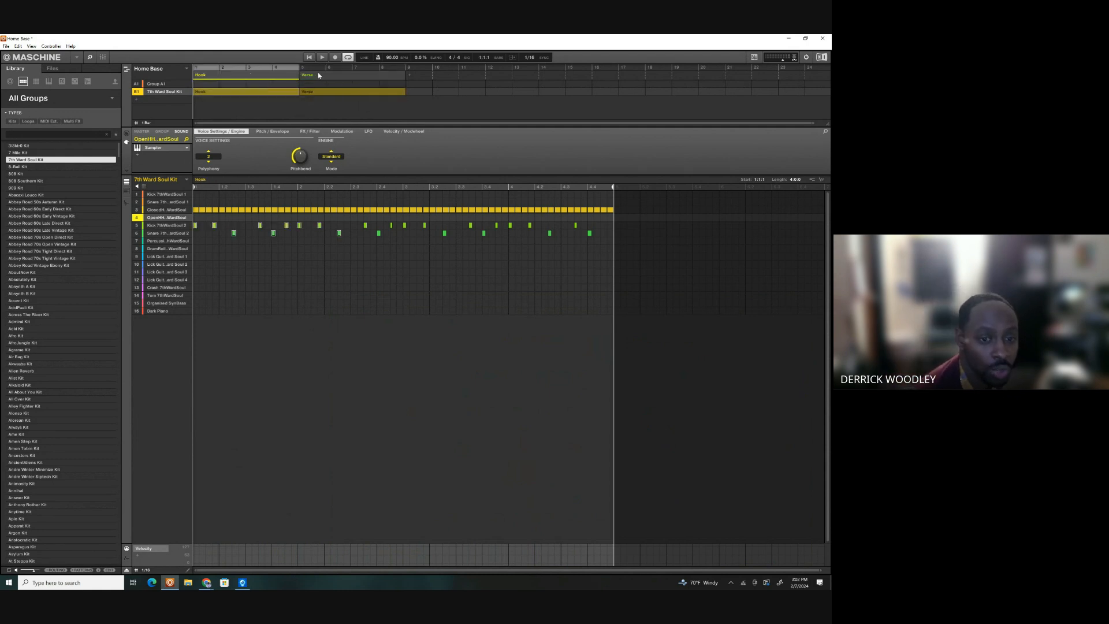
Alternate between the Hook and Verse sections to compare their drum patterns
click(320, 78)
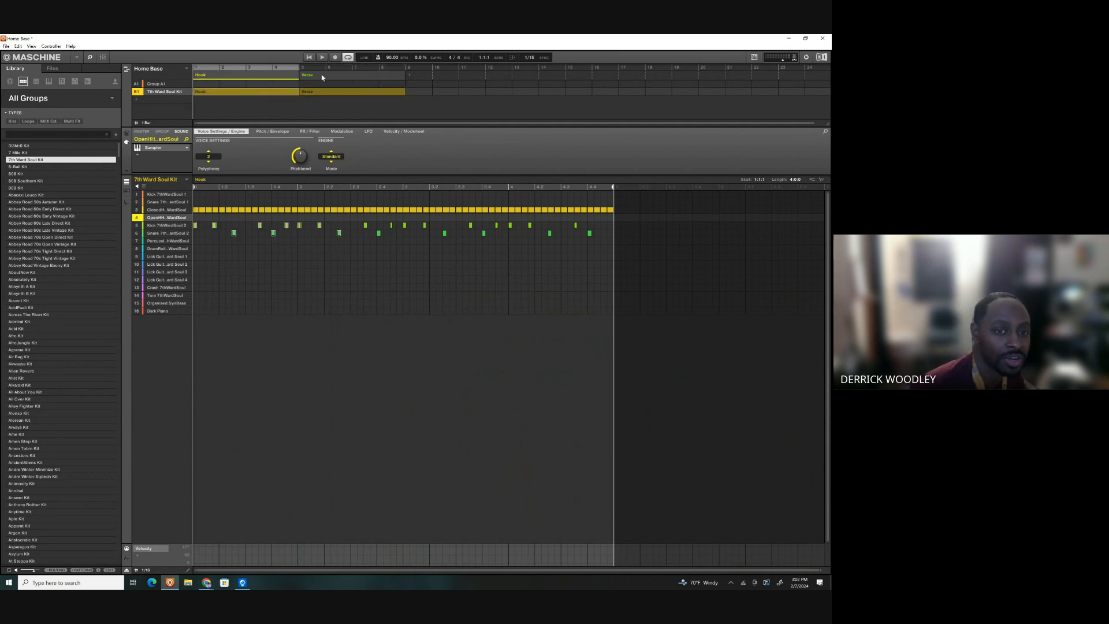
click(267, 81)
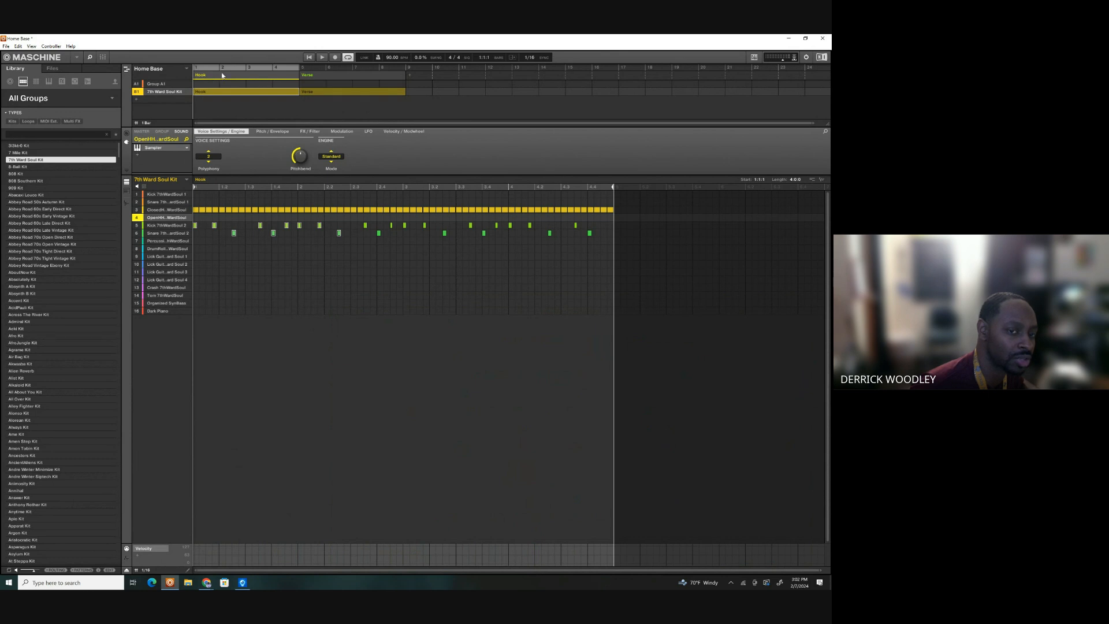
click(320, 81)
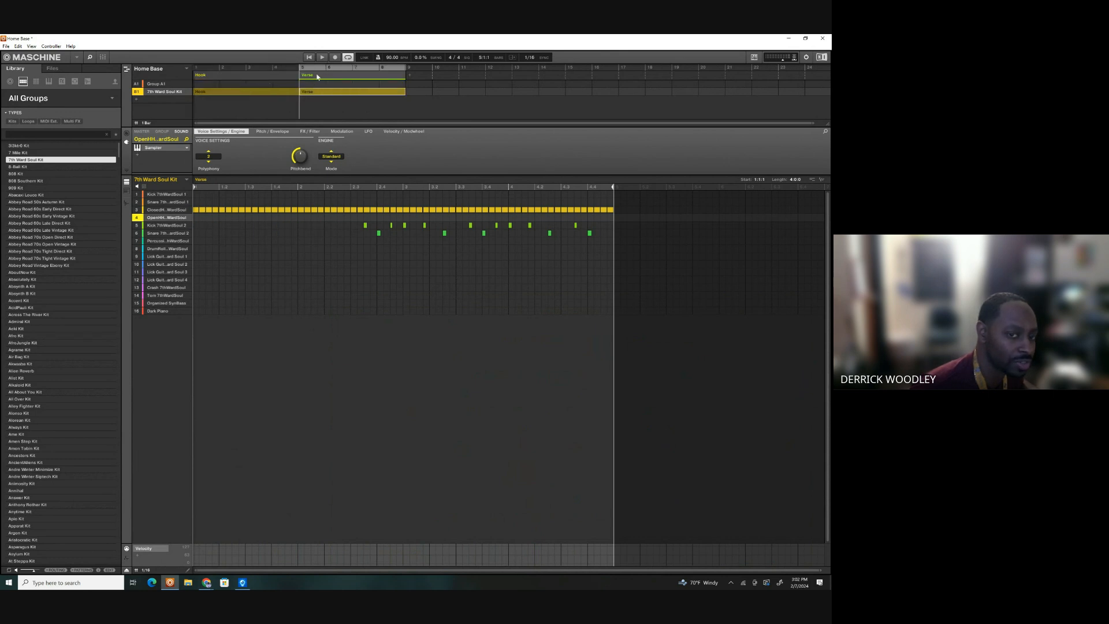
click(271, 74)
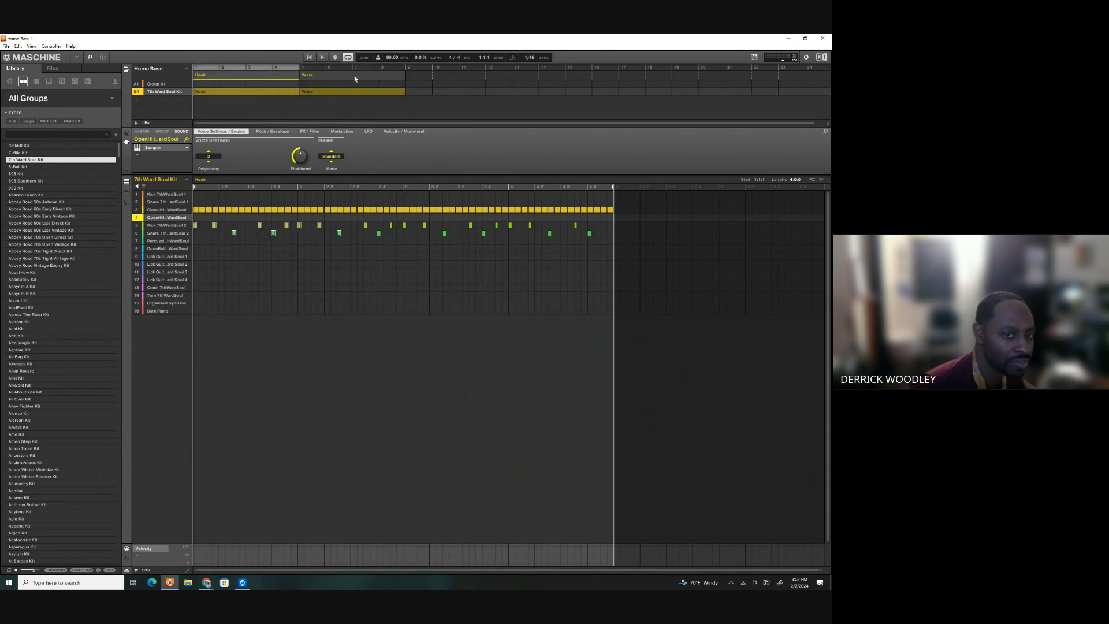
click(355, 78)
click(266, 78)
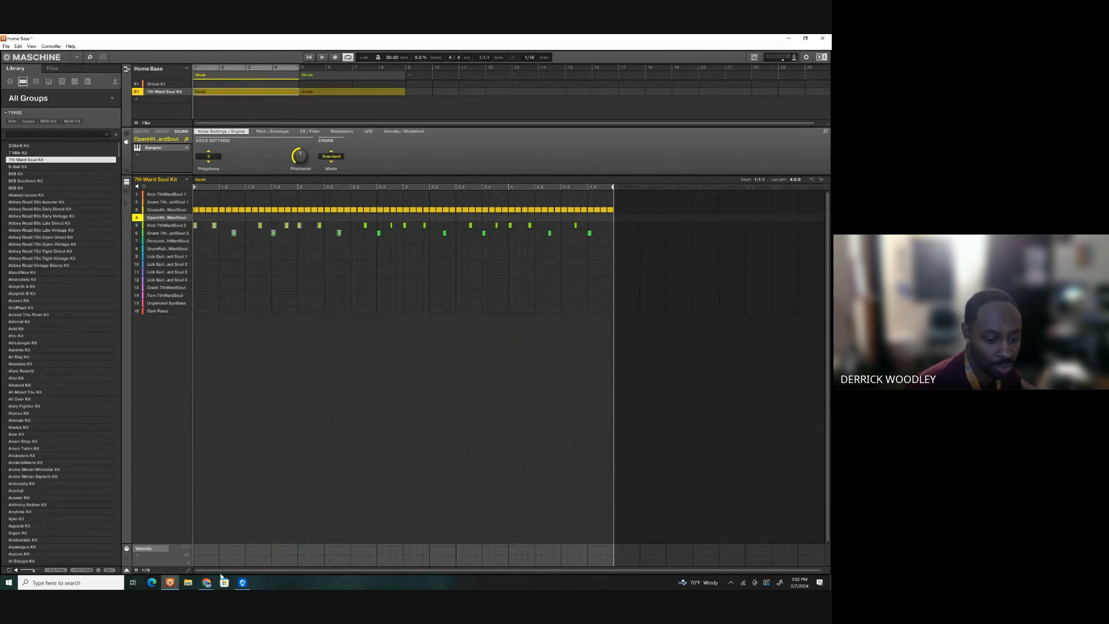
Add a copy of the Hook section after the Verse and extend the loop range across all three sections, bars 1 to 12
click(243, 583)
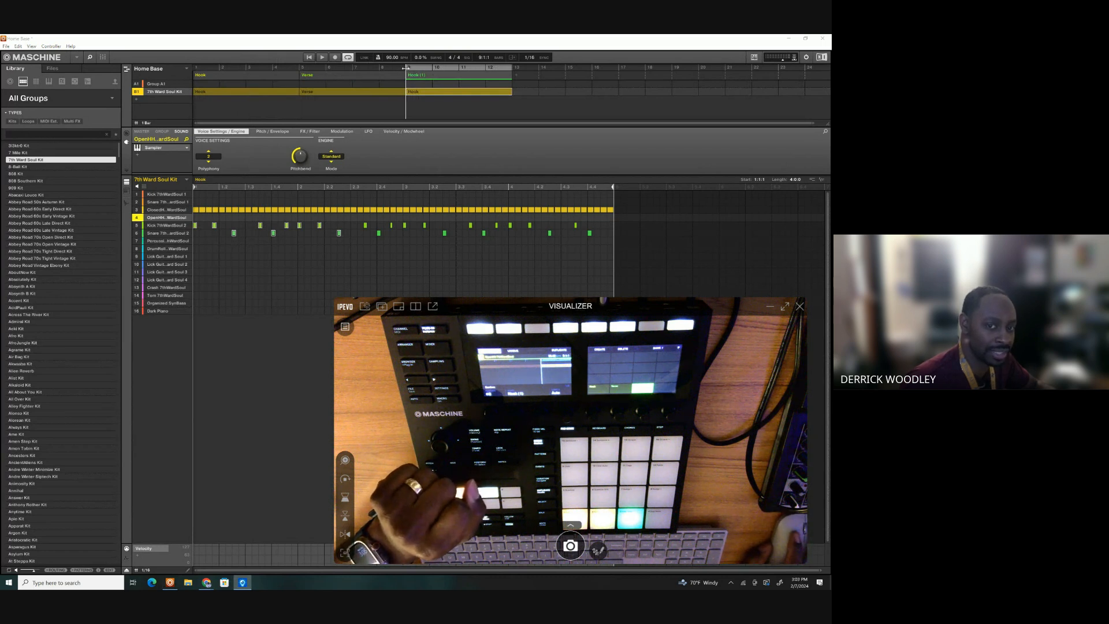
click(406, 67)
drag(329, 65, 194, 66)
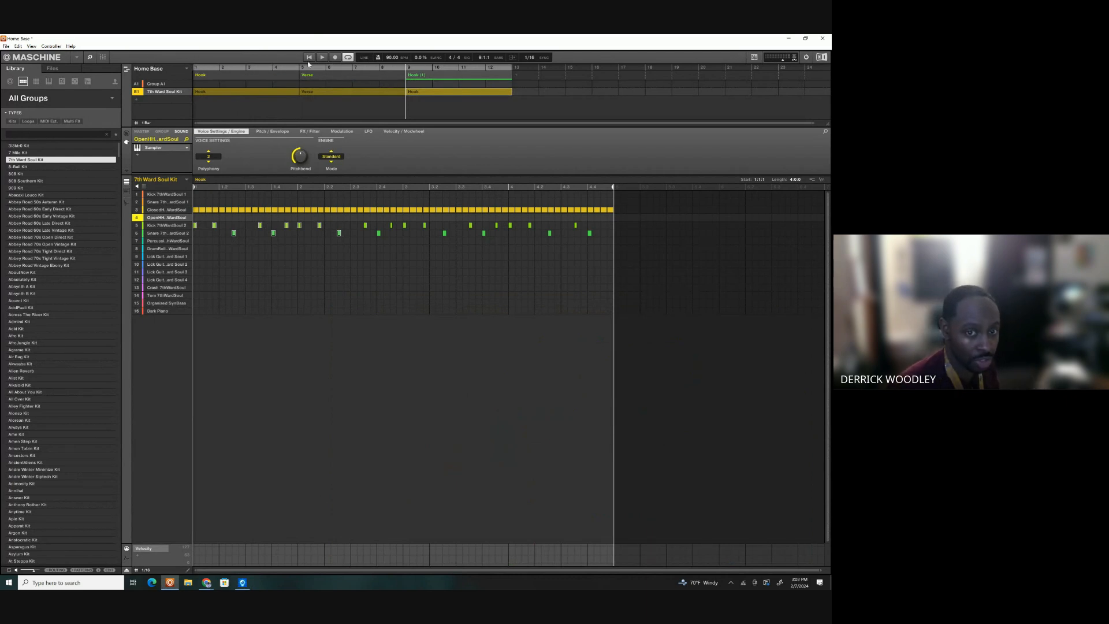
click(242, 582)
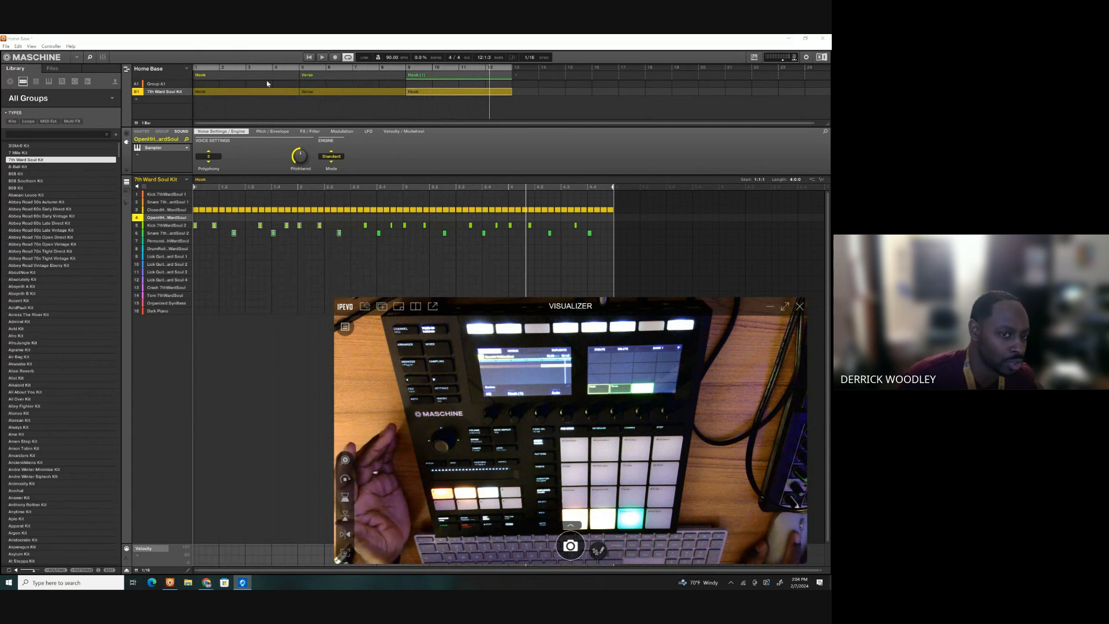
Review the Hook and Verse patterns by selecting their sections within the three-section arrangement
click(217, 77)
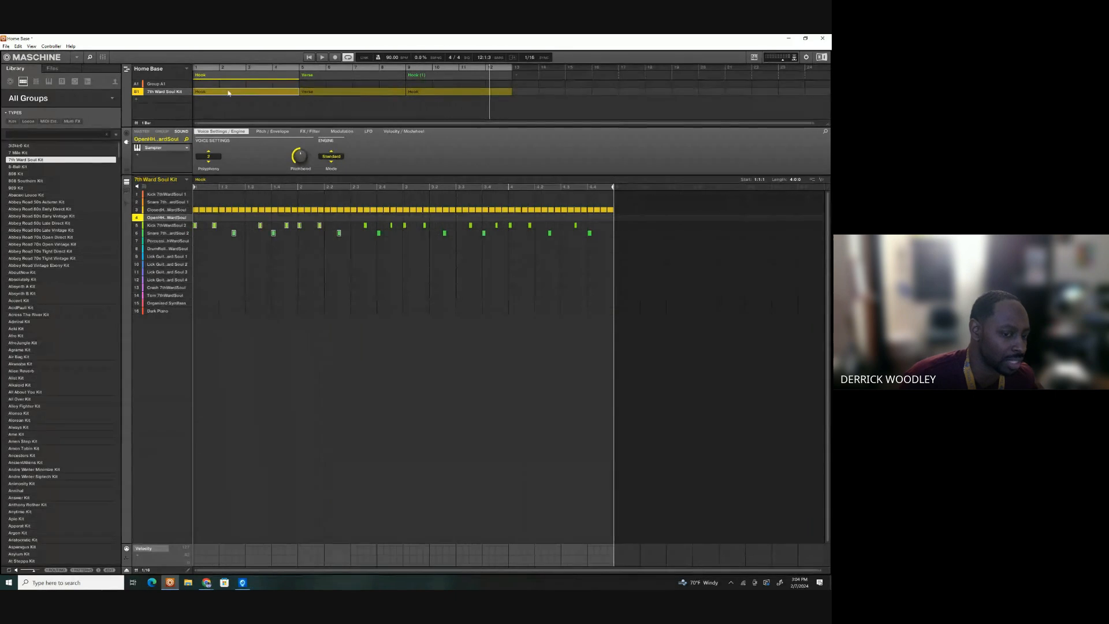
click(243, 583)
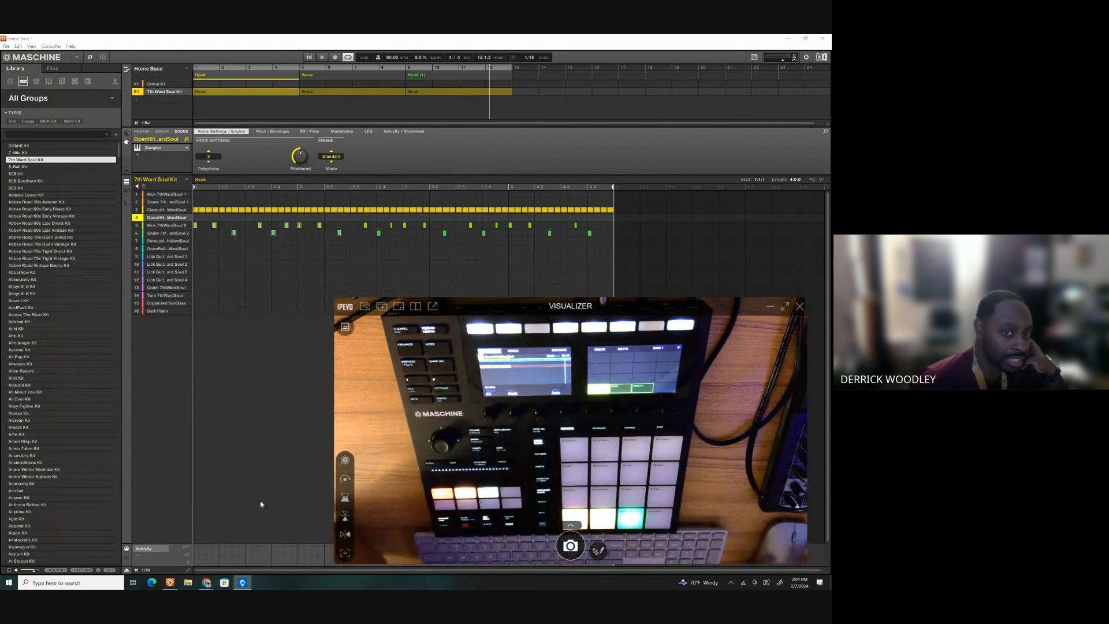
click(353, 74)
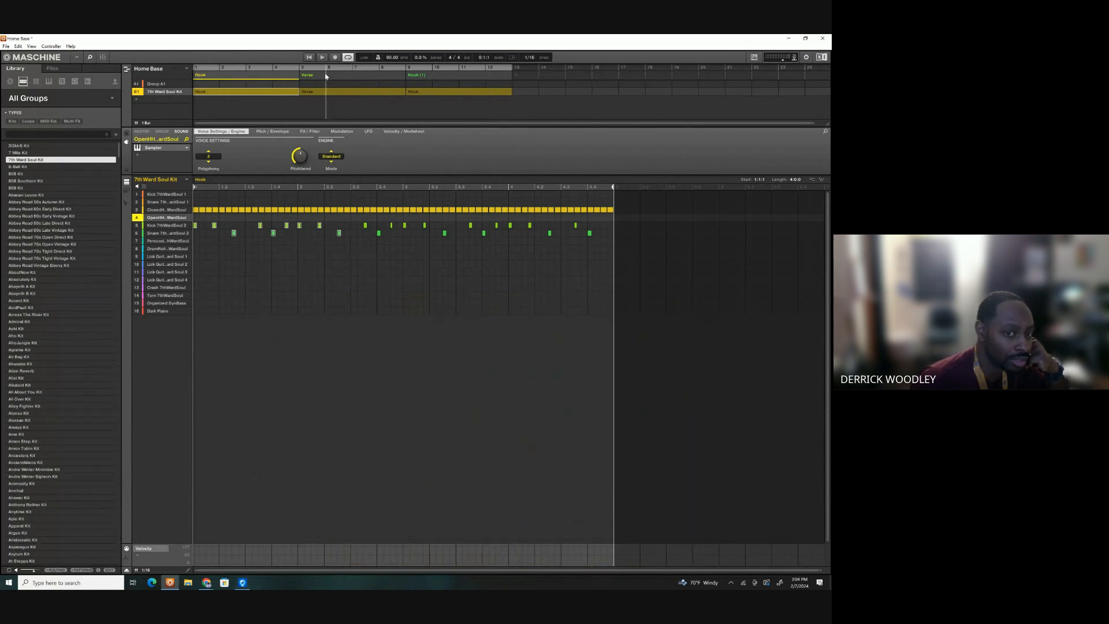
click(326, 75)
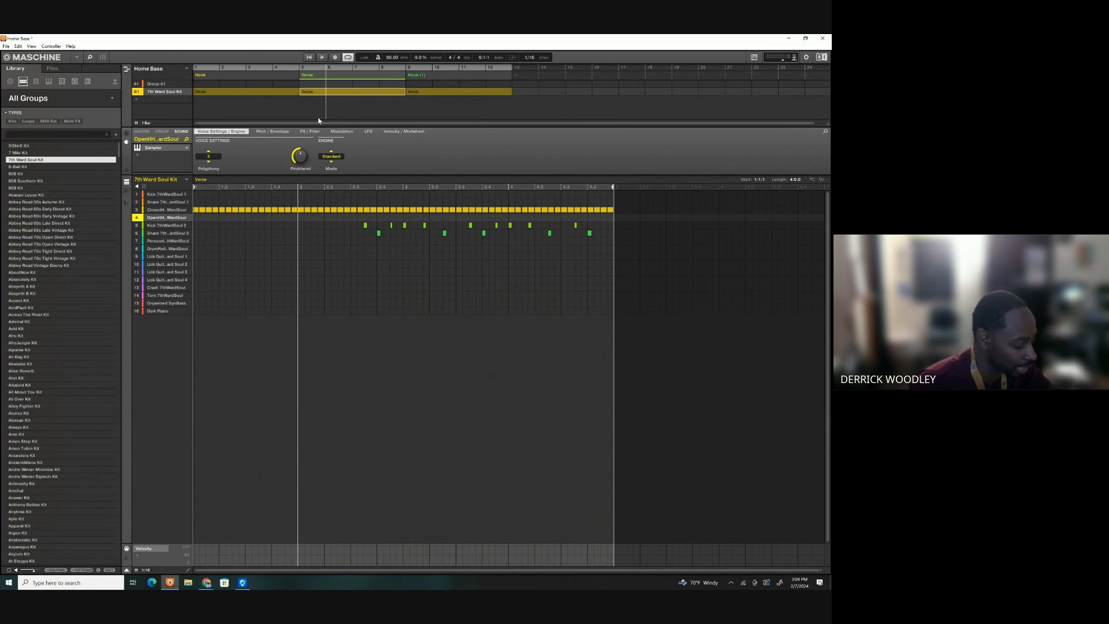
click(263, 98)
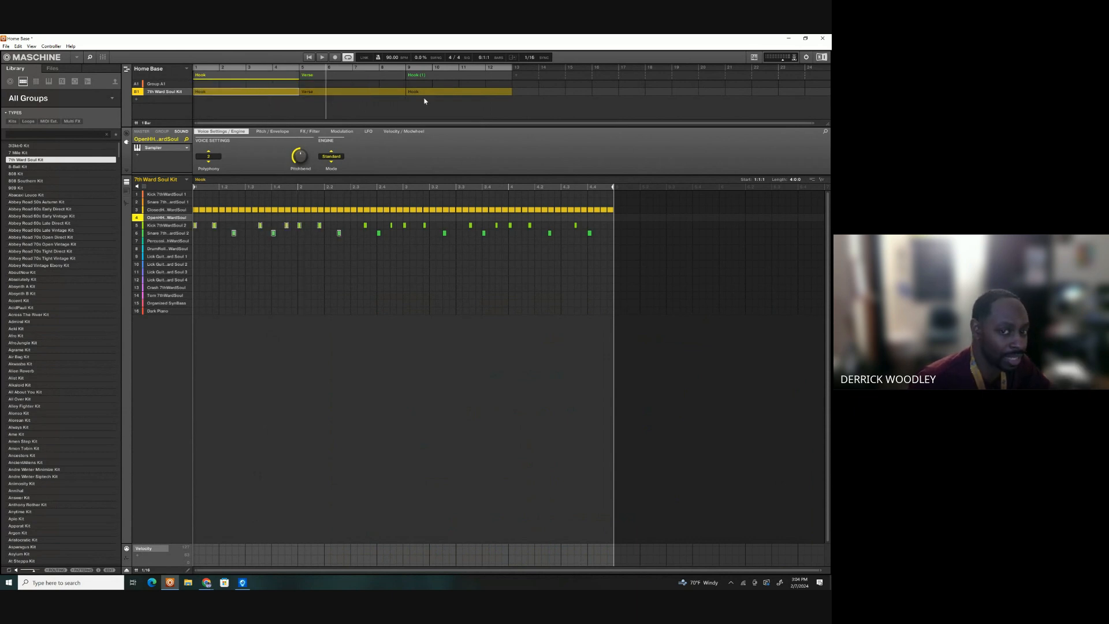
Compare the third section's Hook pattern with the Verse pattern and bring up the IPEVO Visualizer camera view of the controller
click(466, 93)
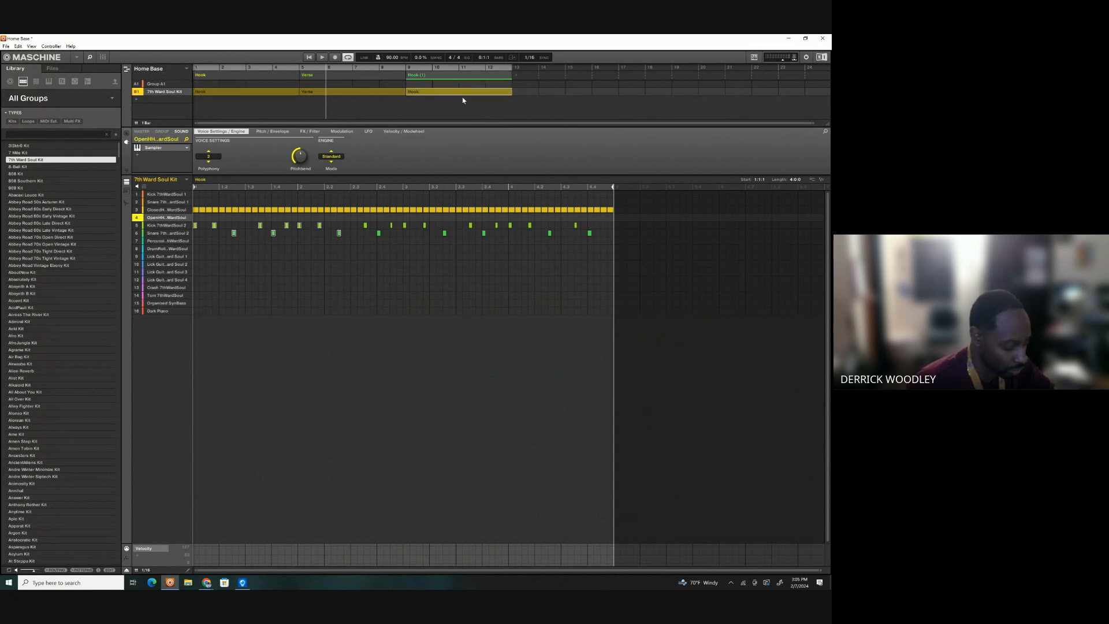
key(Left)
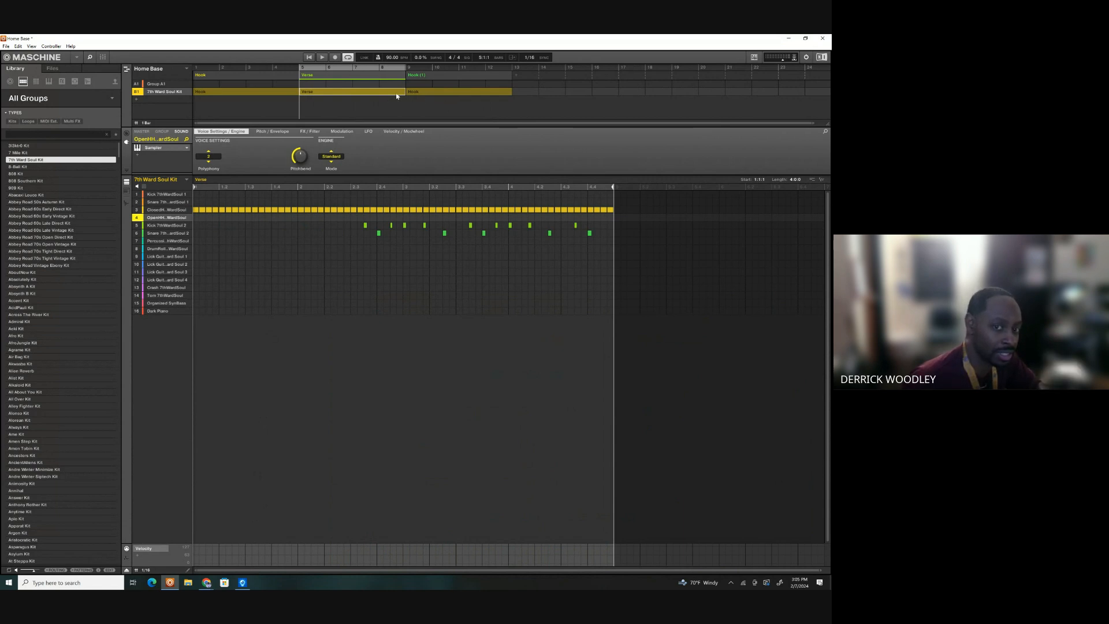
click(244, 581)
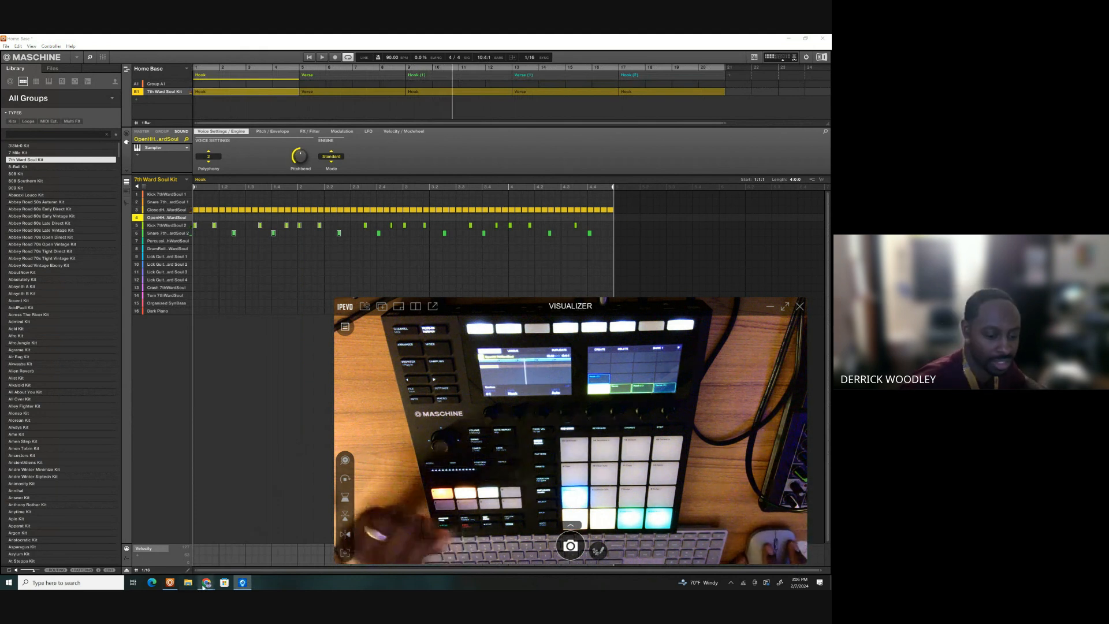
Switch to the Google Meet call, choose to stay in it, and return to the Maschine project
mouse_move(203, 585)
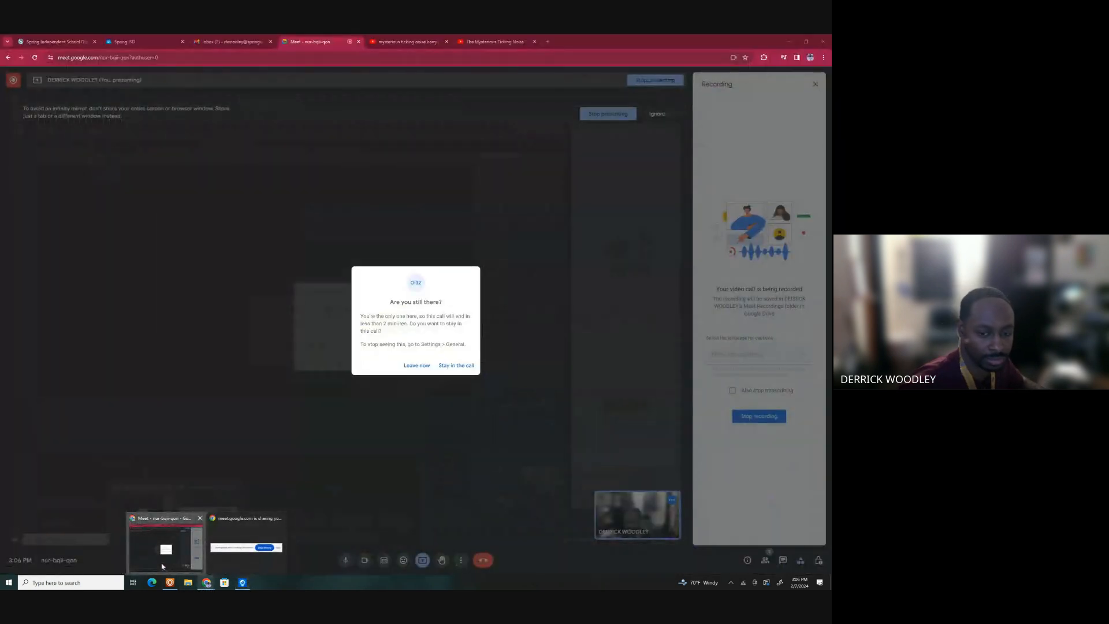
click(166, 540)
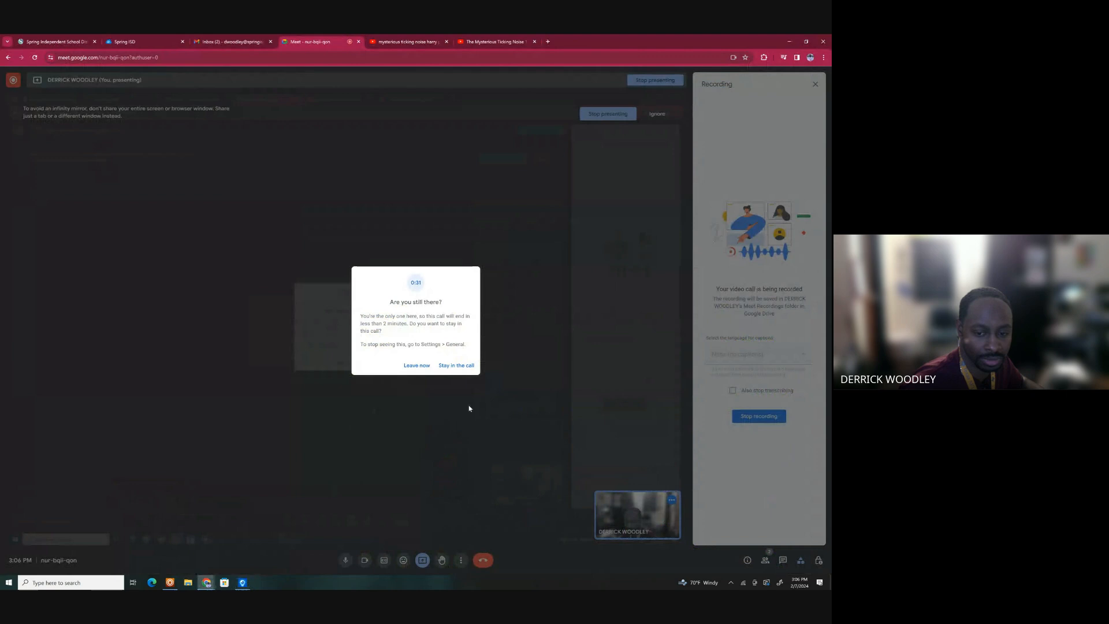
click(448, 367)
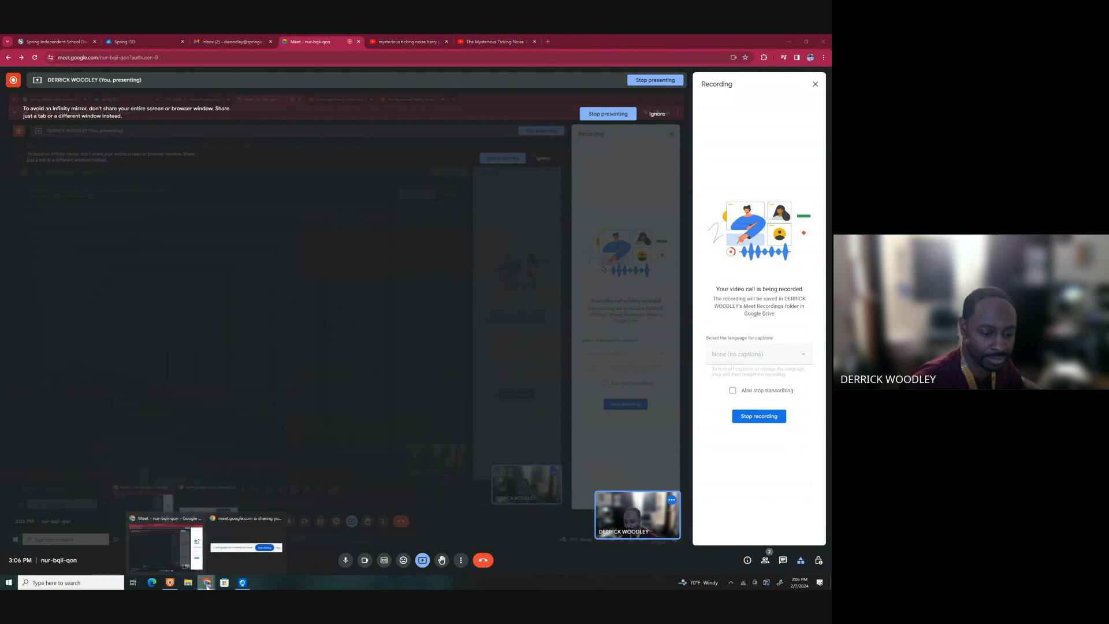
click(241, 584)
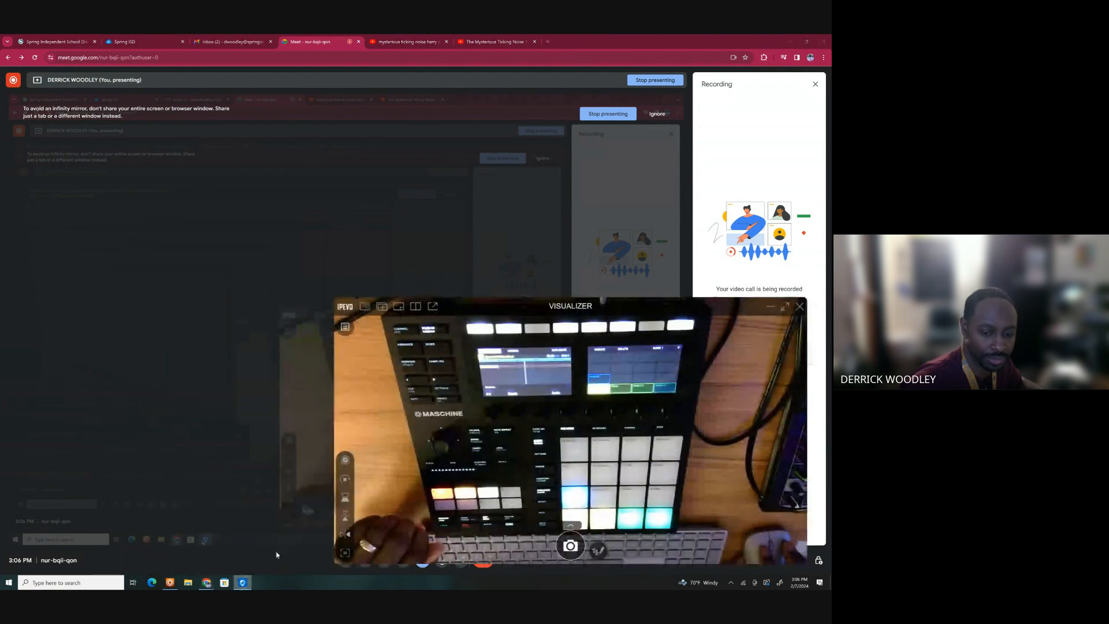
click(170, 582)
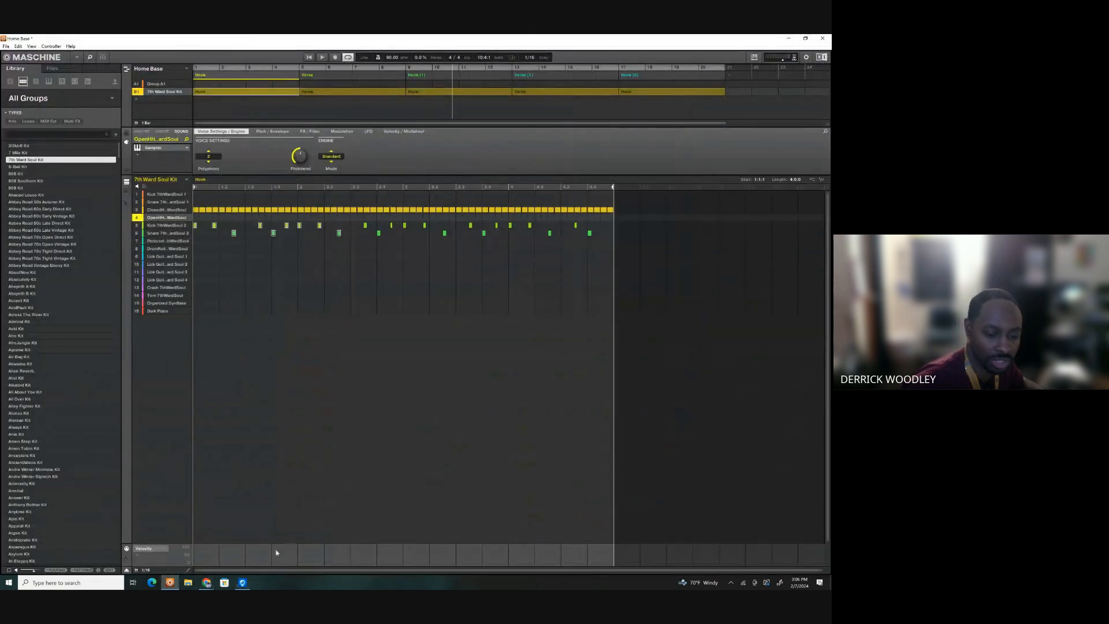
Show the sections in the Ideas view and again in the Song view, with the controller displayed in IPEVO Visualizer
click(244, 584)
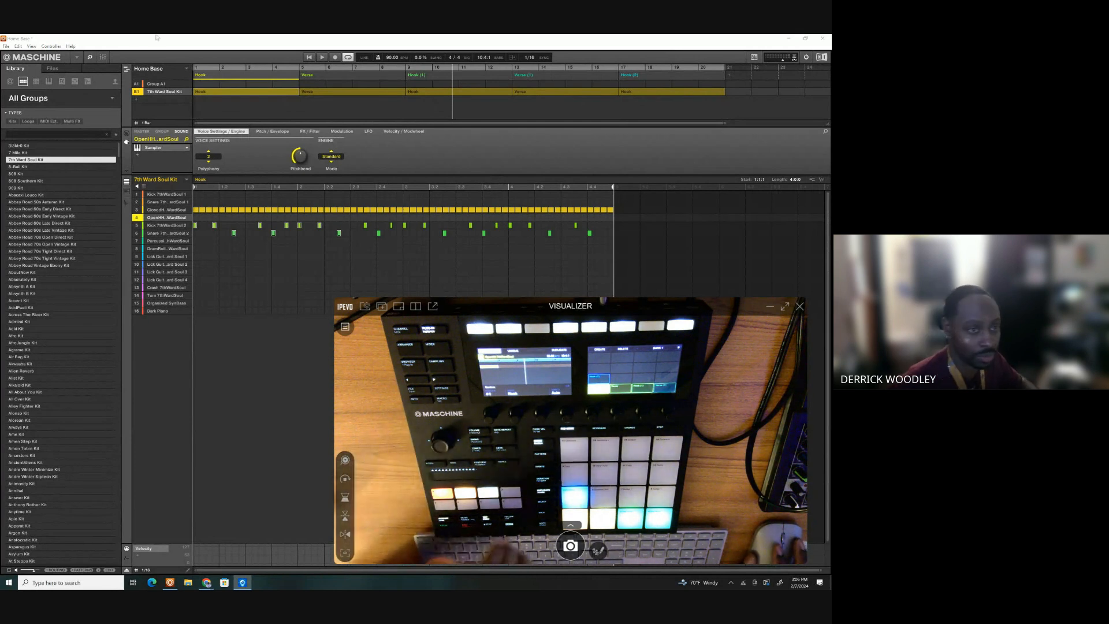
click(127, 69)
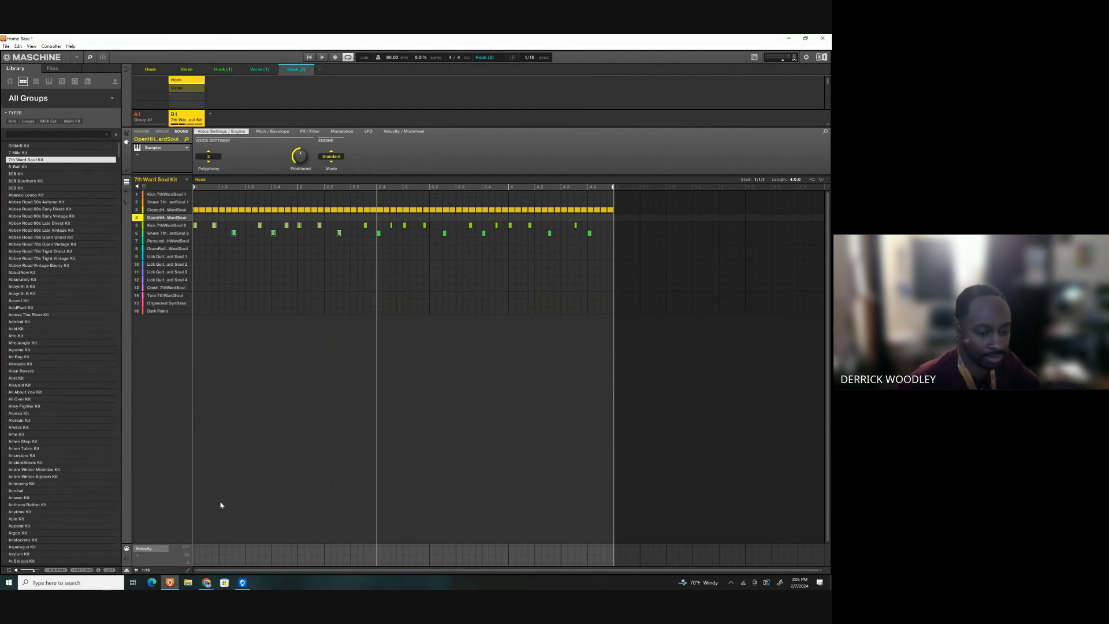
click(227, 584)
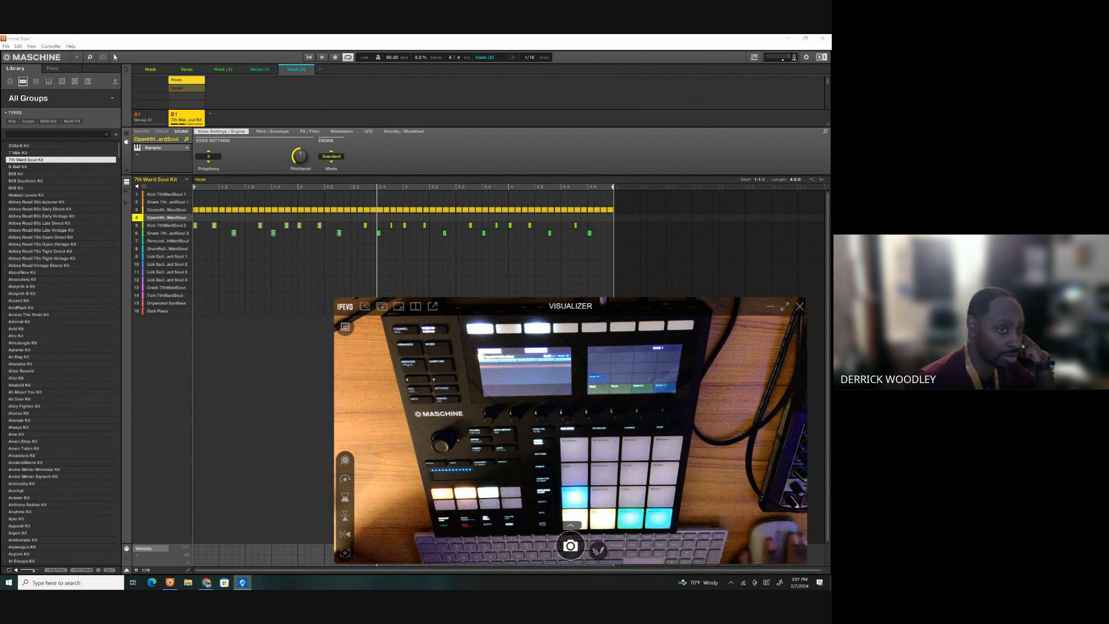
click(128, 70)
click(127, 70)
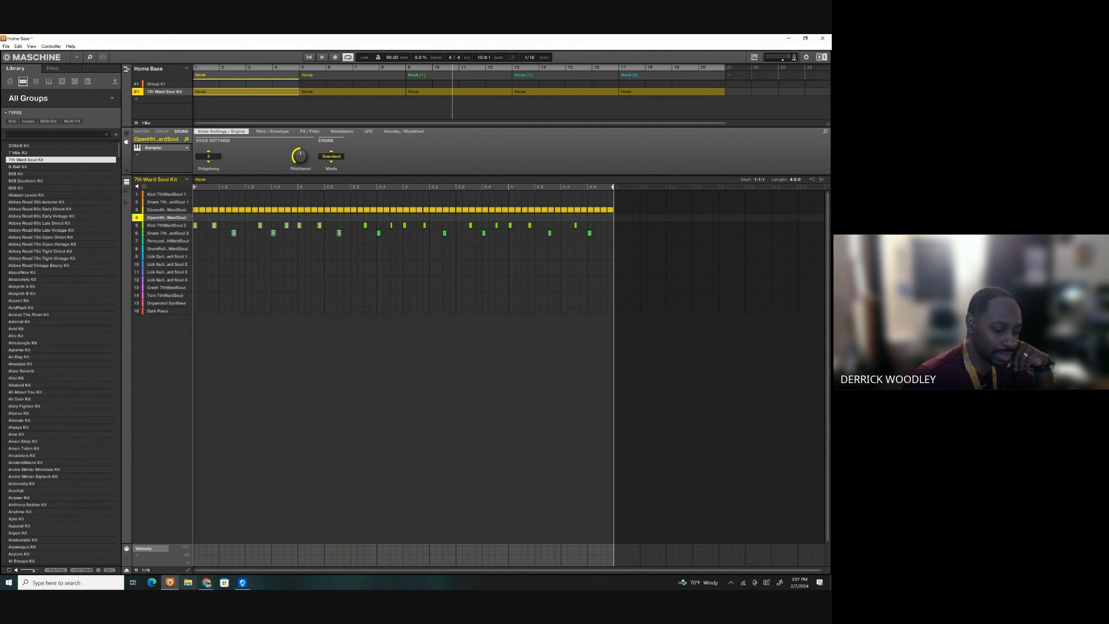
Switch to the Google Meet call, dismiss the attempt to end it, and request to stop the meeting recording
click(241, 558)
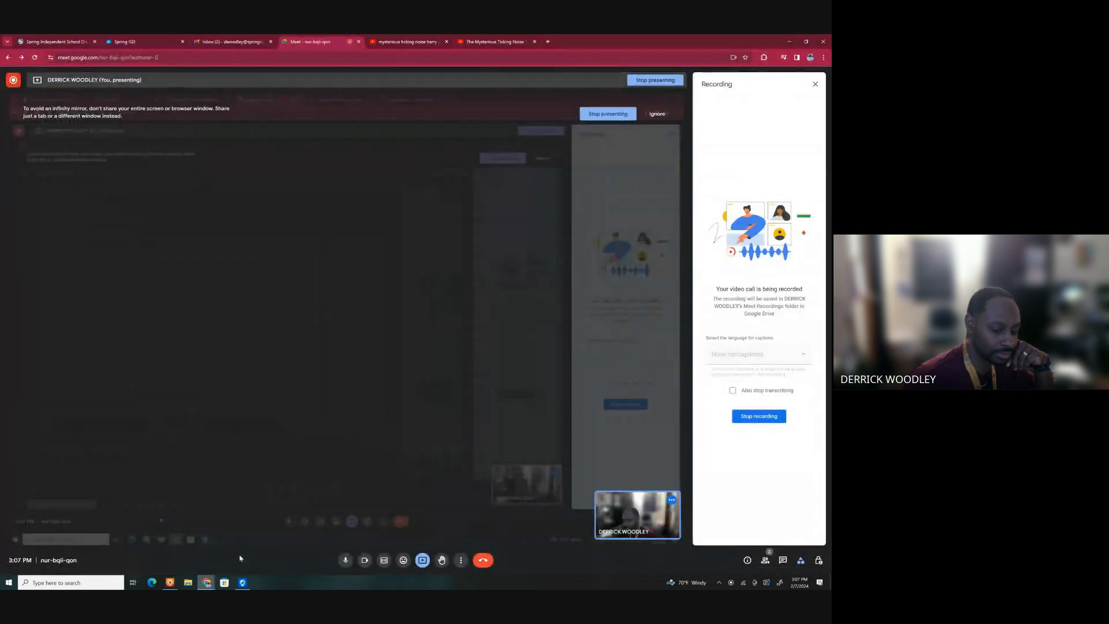
click(483, 561)
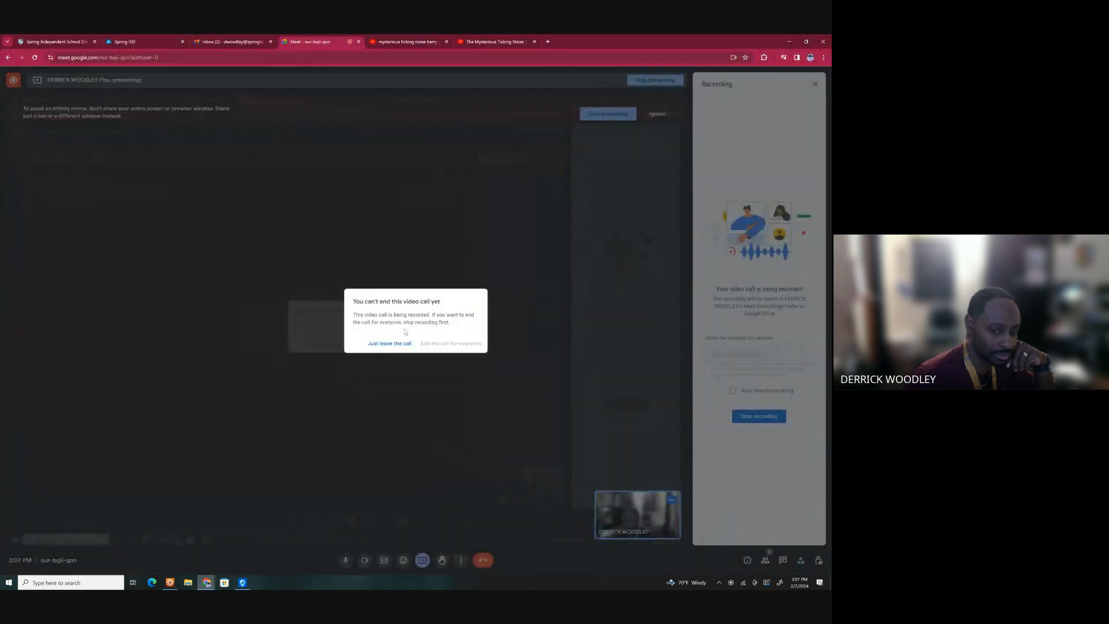
click(455, 403)
click(750, 416)
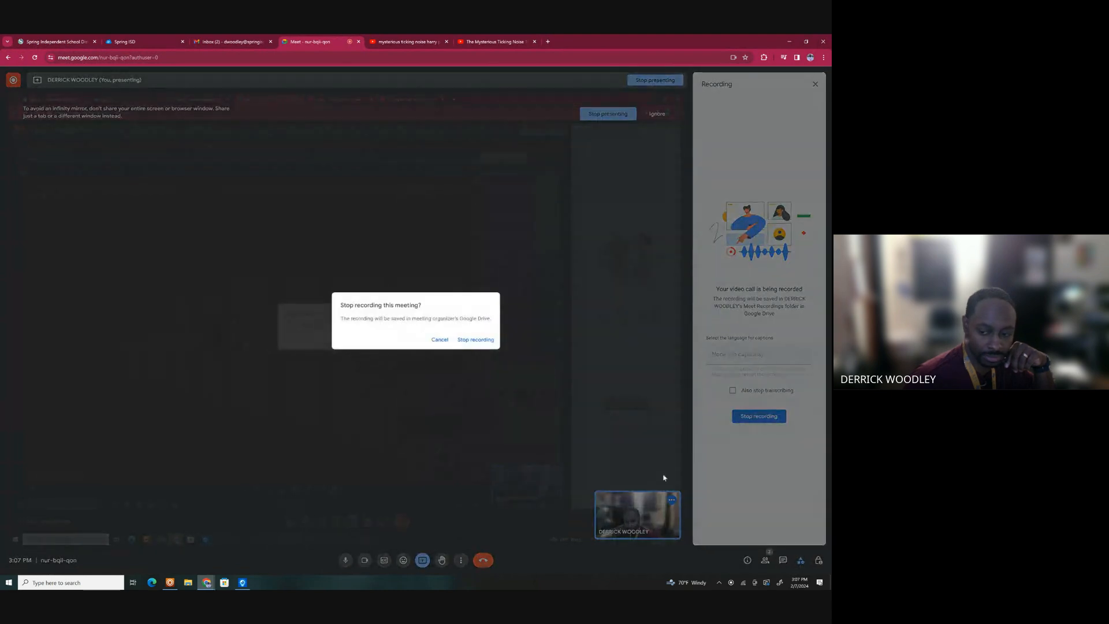